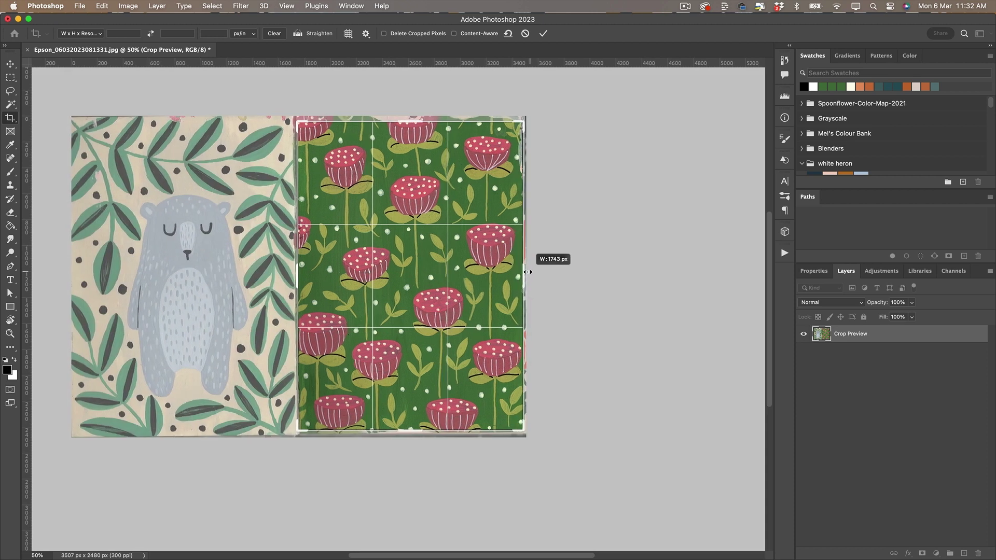
- Crop the scan to the green flower painting, about 1743 px wide, and turn on the repeating Pattern Preview
click(542, 34)
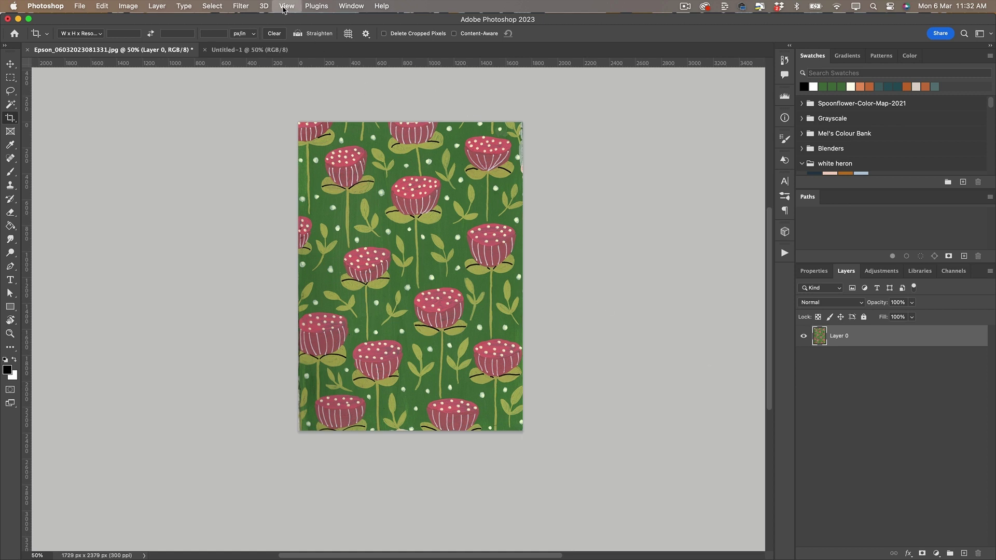
click(285, 6)
click(291, 176)
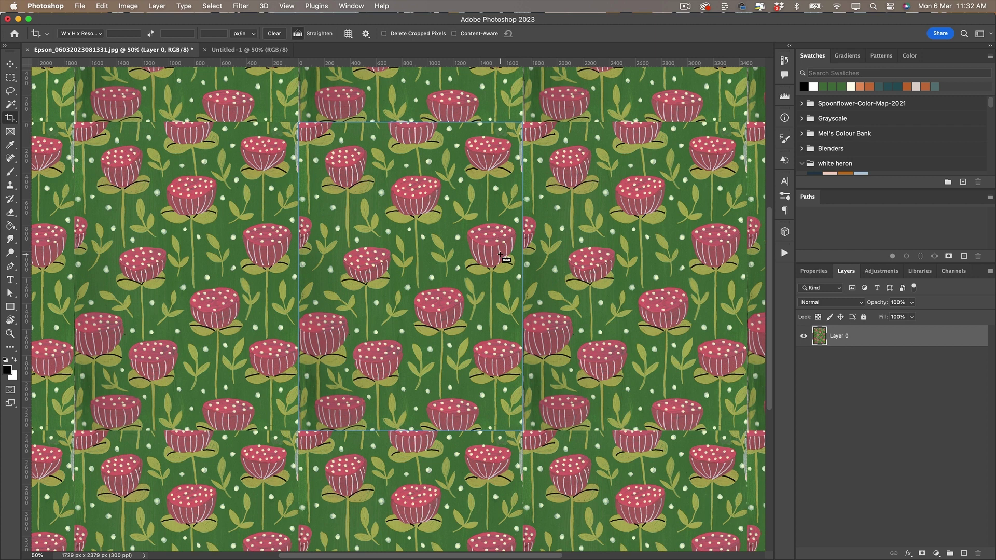
- Hide the tile boundary overlay and examine the seams where the floral tile repeats
key(super+minus)
key(super+minus)
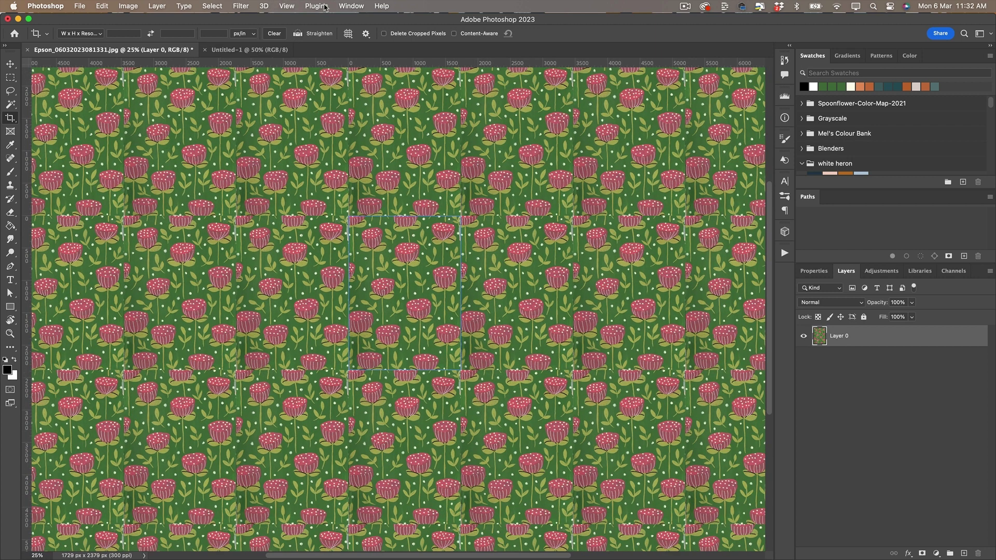
click(288, 6)
click(293, 208)
key(v)
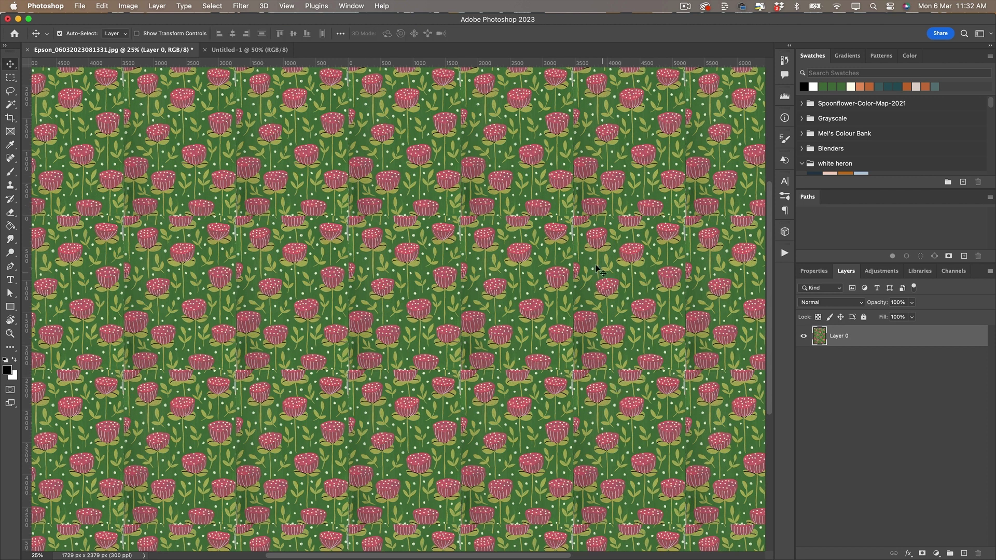
scroll(392, 219, up, 8)
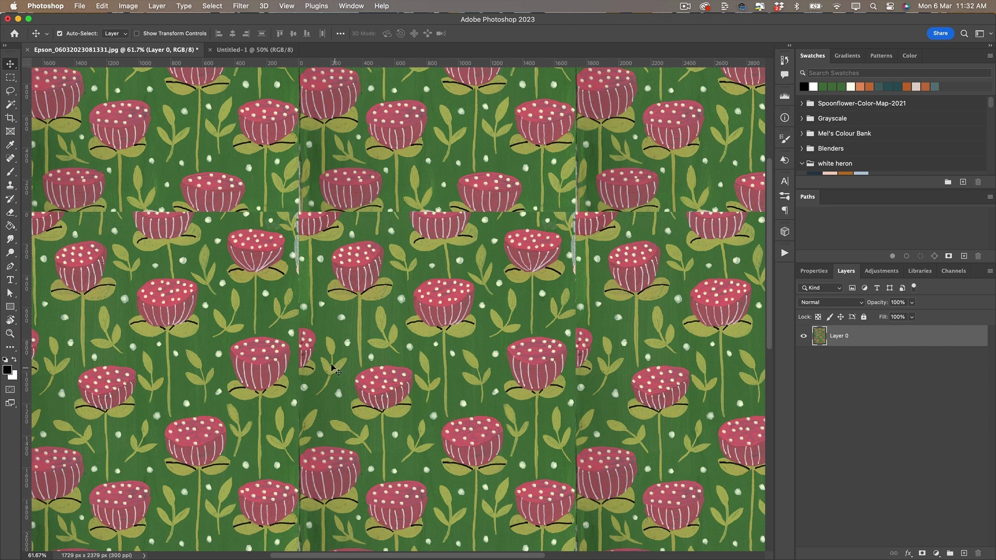
key(super+equal)
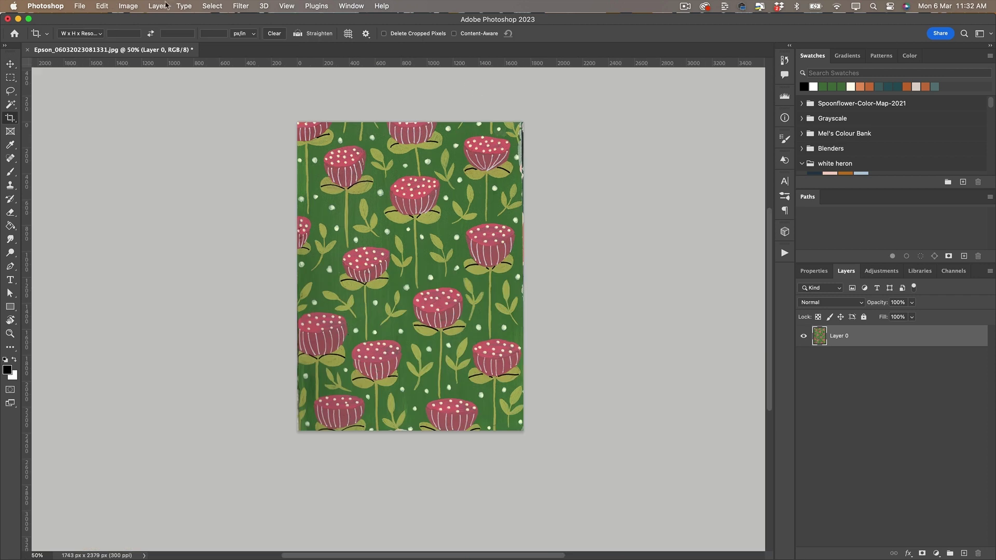
- Create a new 3000 x 3000 px document at 300 ppi with a white background
click(79, 6)
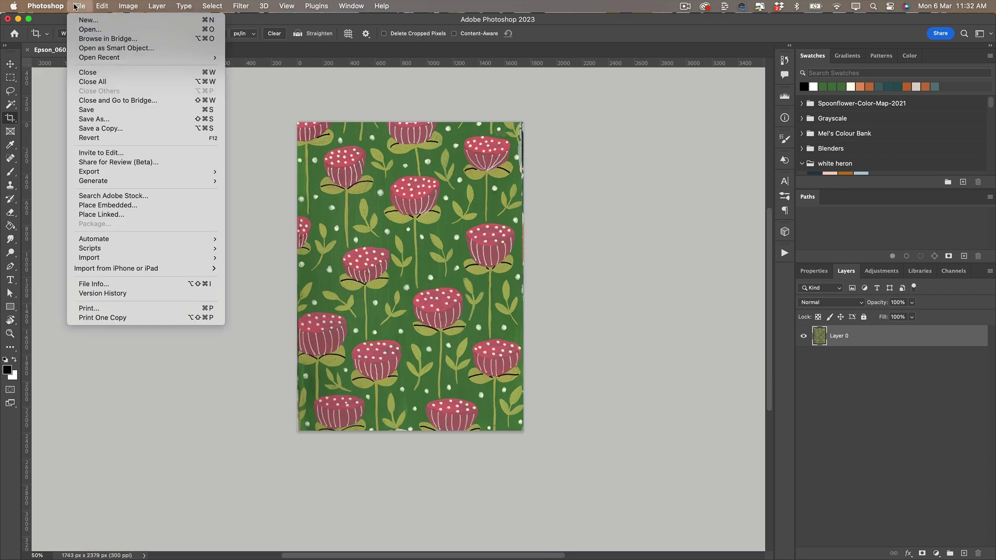
click(103, 20)
click(306, 179)
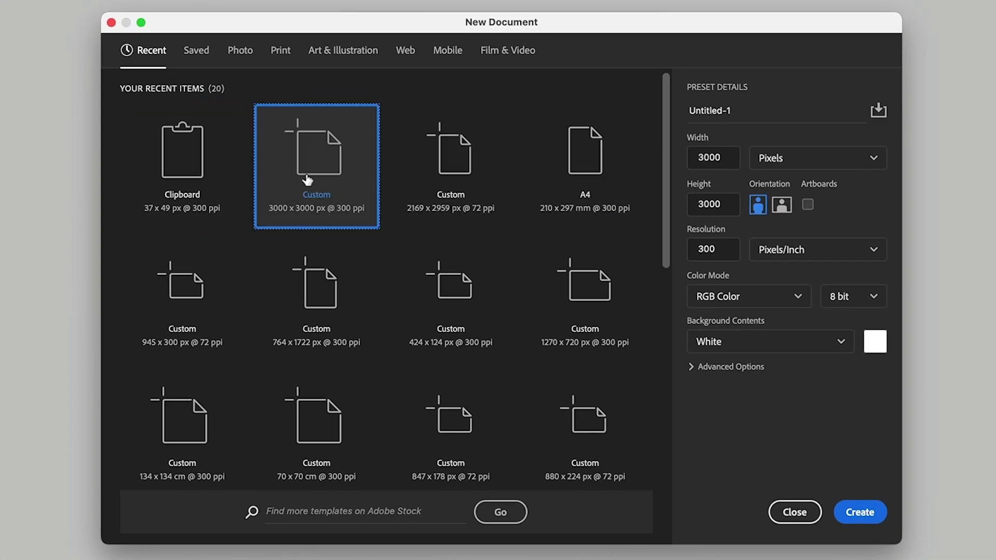
click(837, 512)
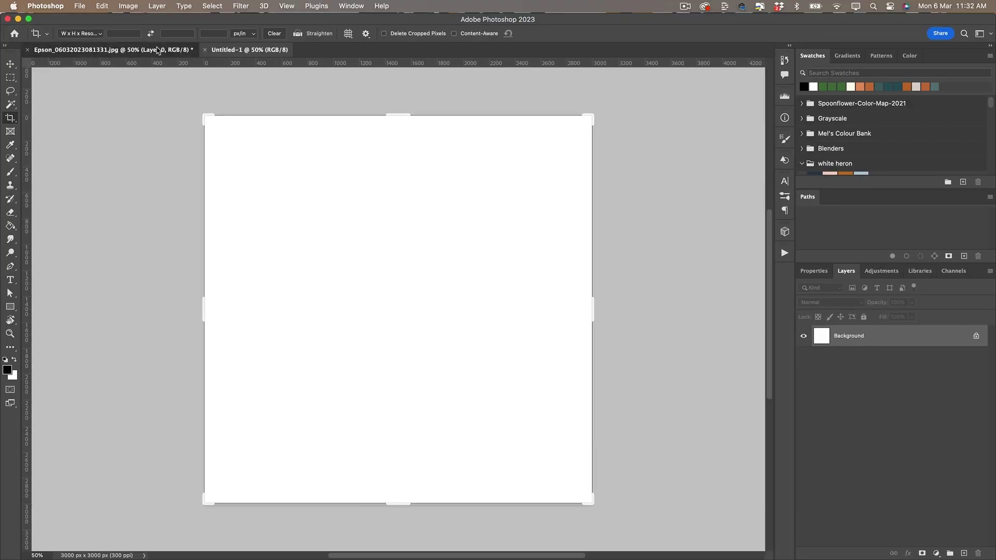
- Crop the green floral painting slightly tighter, to about 1729 x 2379 px
click(158, 50)
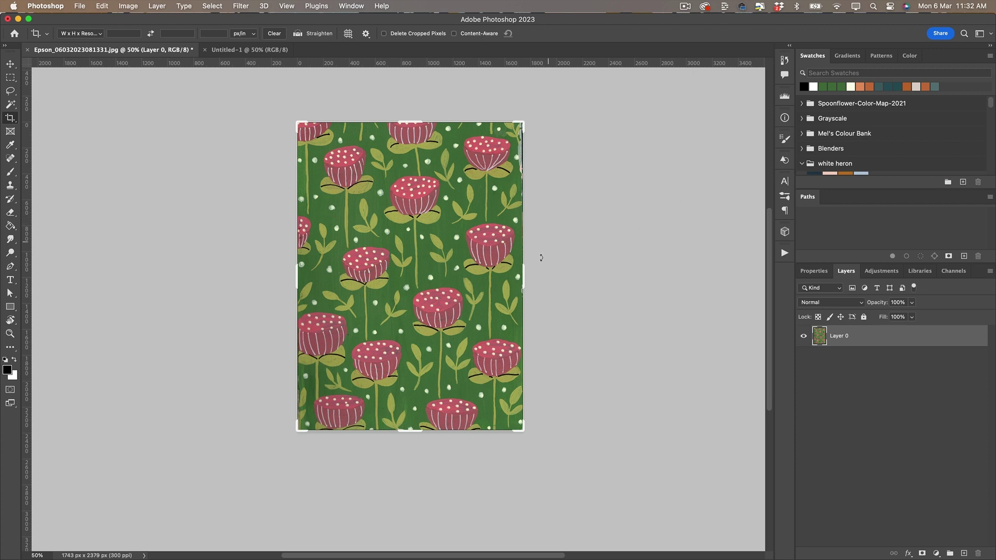
drag(524, 276, 526, 280)
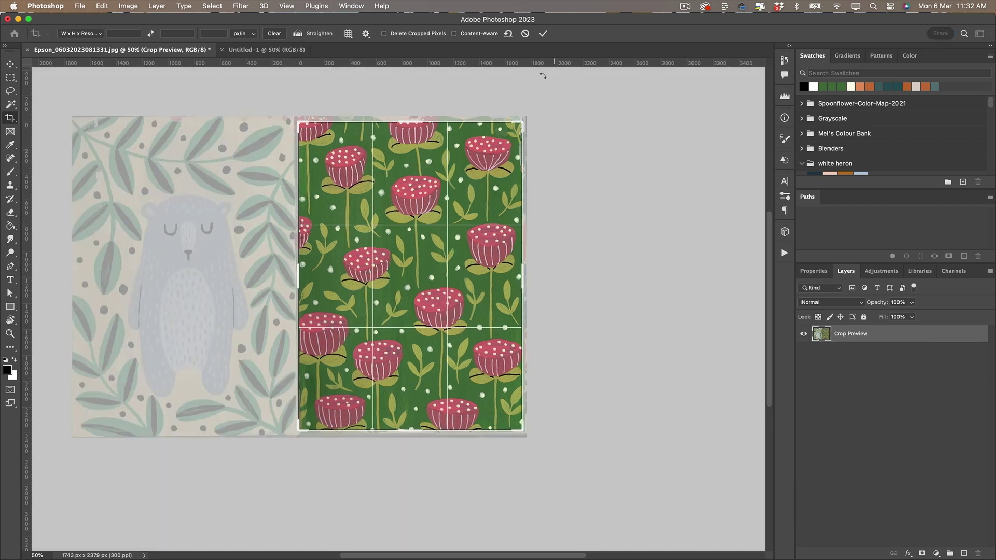
click(542, 34)
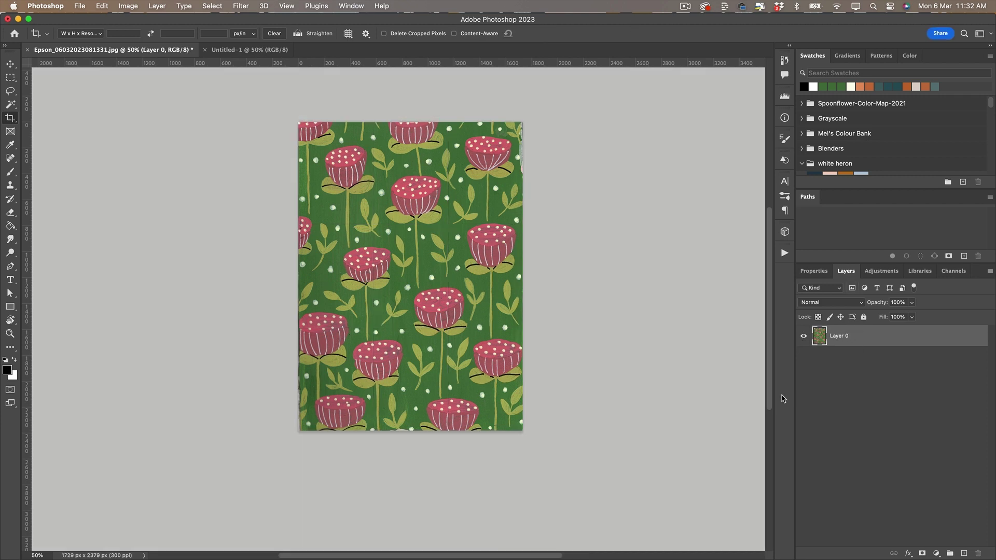
- Set the foreground colour to the painting's background green, #436f3c, by sampling it from the artwork
click(7, 370)
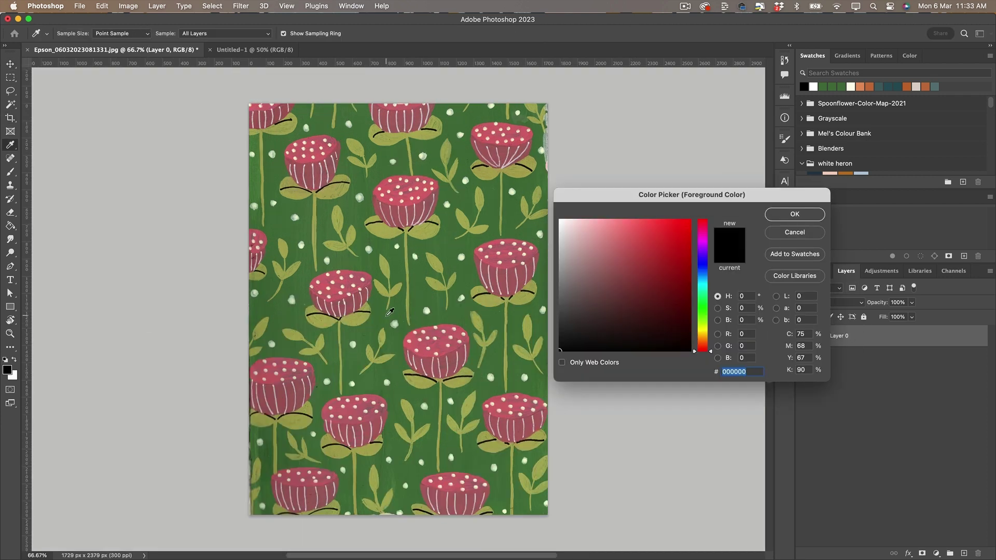
click(390, 312)
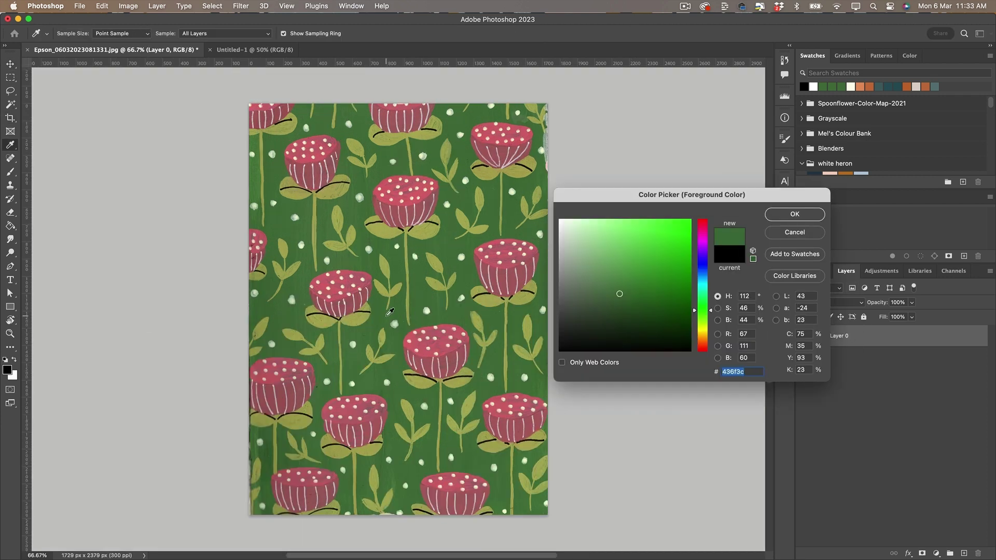
click(795, 214)
key(v)
- Add a solid colour fill layer in the sampled green to the blank 3000 x 3000 px document
click(270, 50)
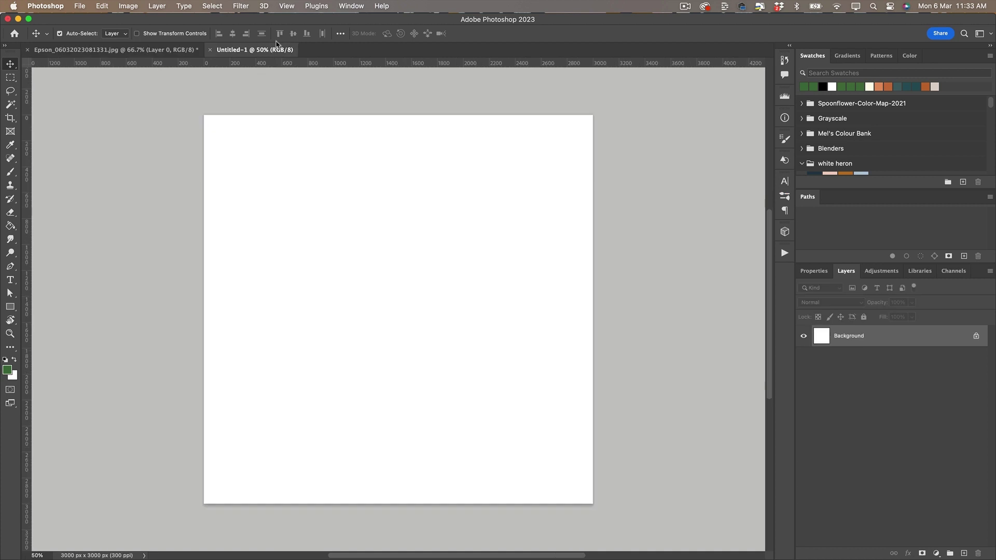
key(super+shift+n)
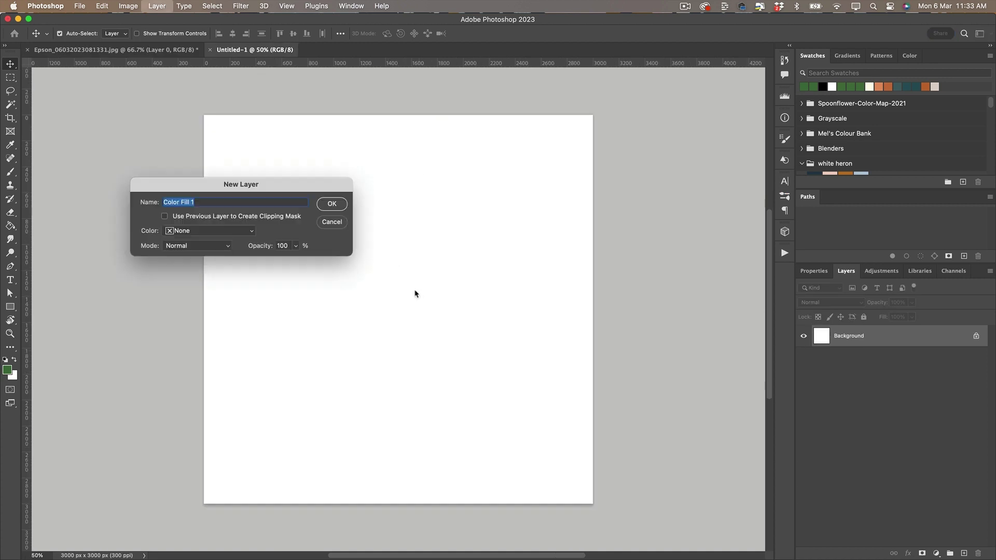
click(332, 204)
click(773, 215)
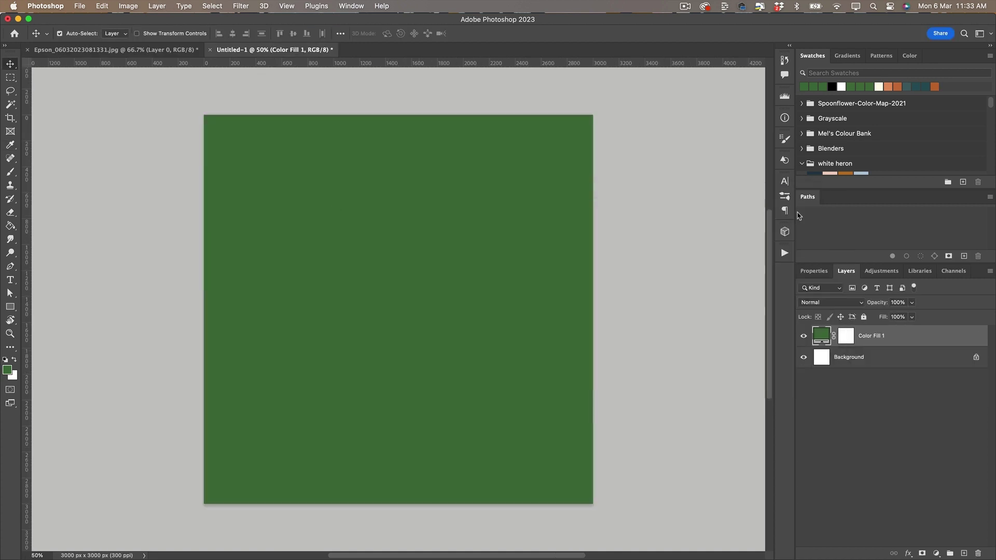
- Add an empty layer to the floral painting document and place it beneath the artwork layer
click(167, 50)
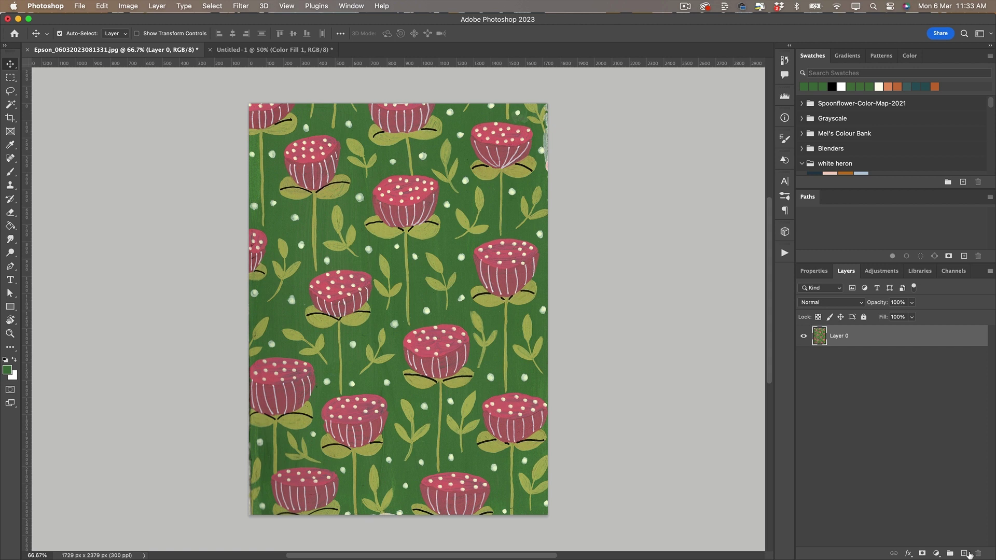
click(965, 553)
drag(873, 342, 876, 377)
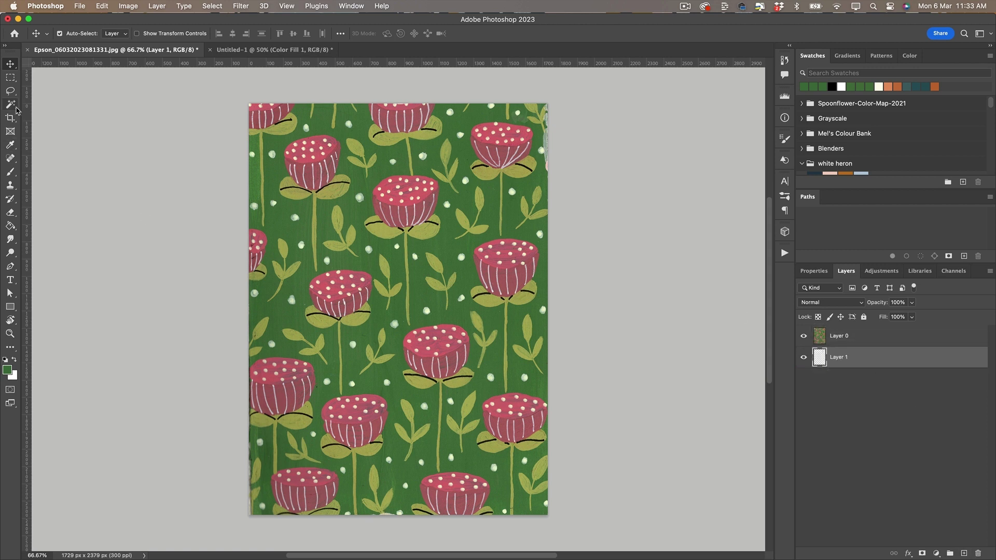
- Select the connected green background on the artwork layer with the Magic Wand
click(16, 109)
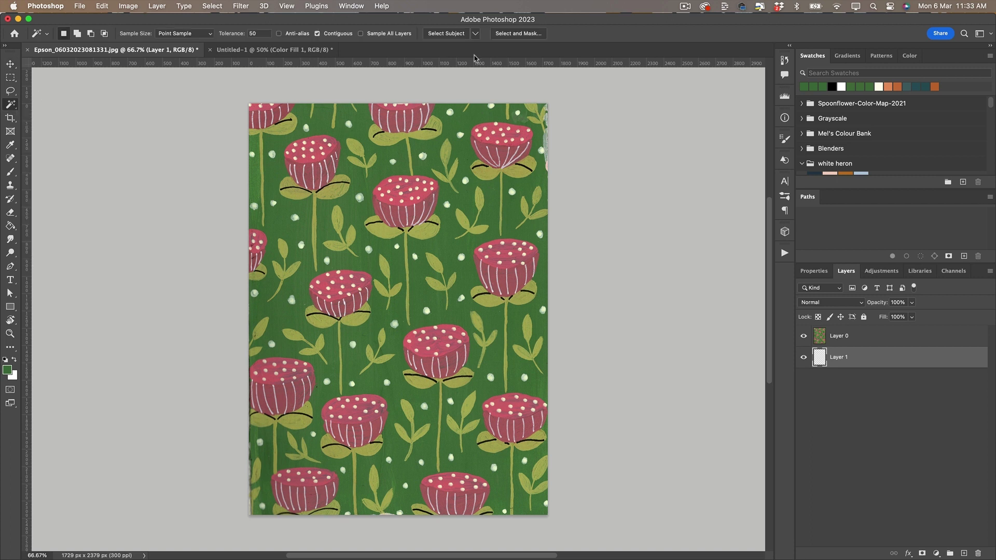
click(441, 251)
key(alt+bracketright)
click(446, 249)
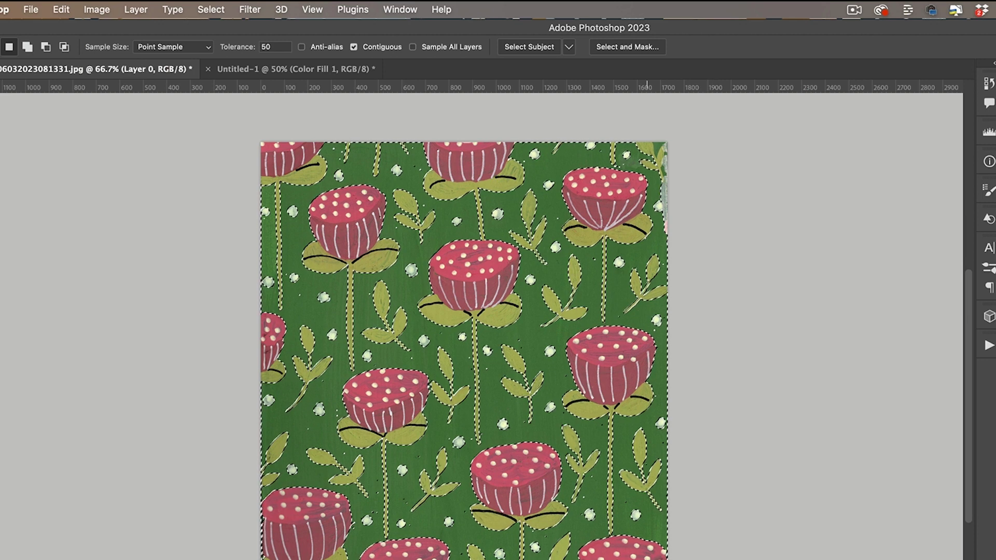
- Mask out the green background using the inverted selection, and apply the layer mask to the artwork
click(211, 9)
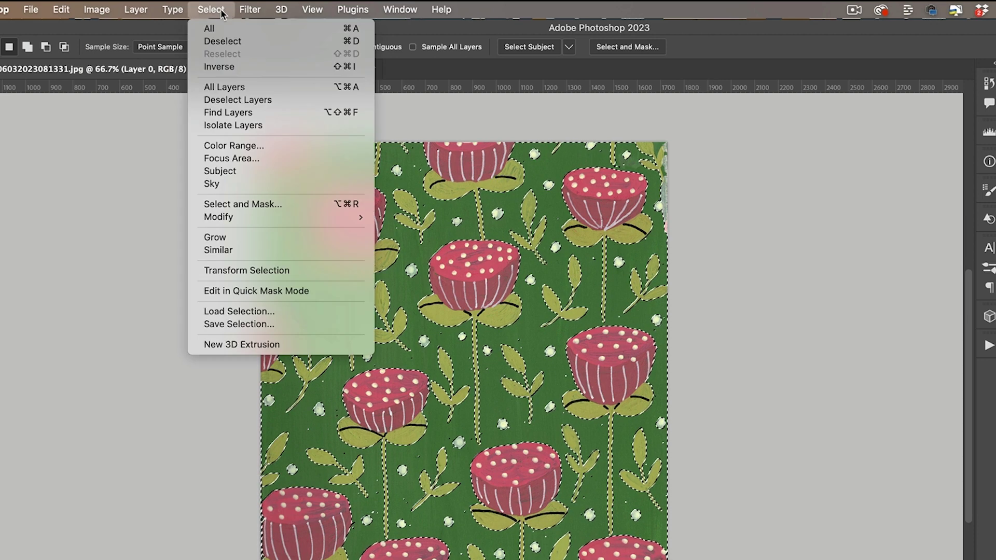
click(233, 67)
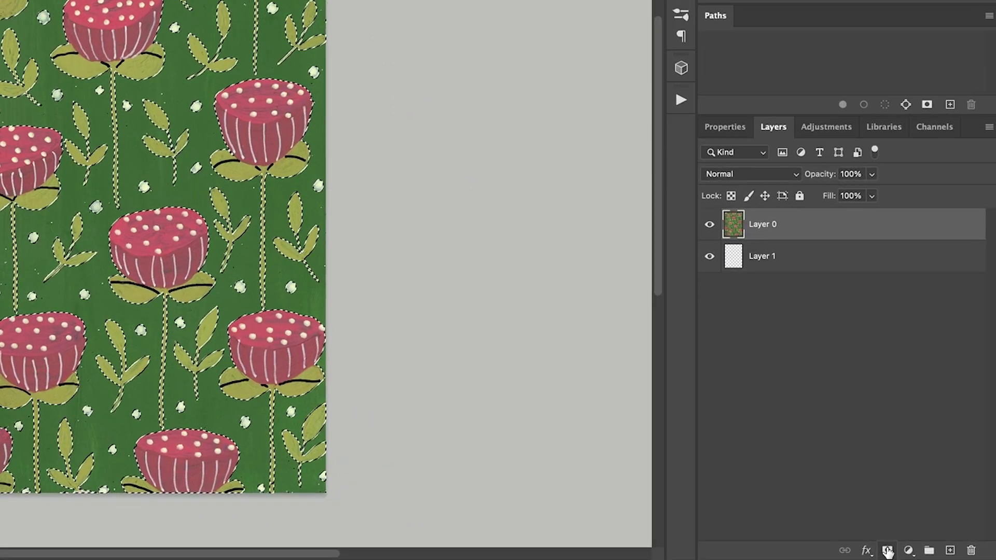
click(887, 550)
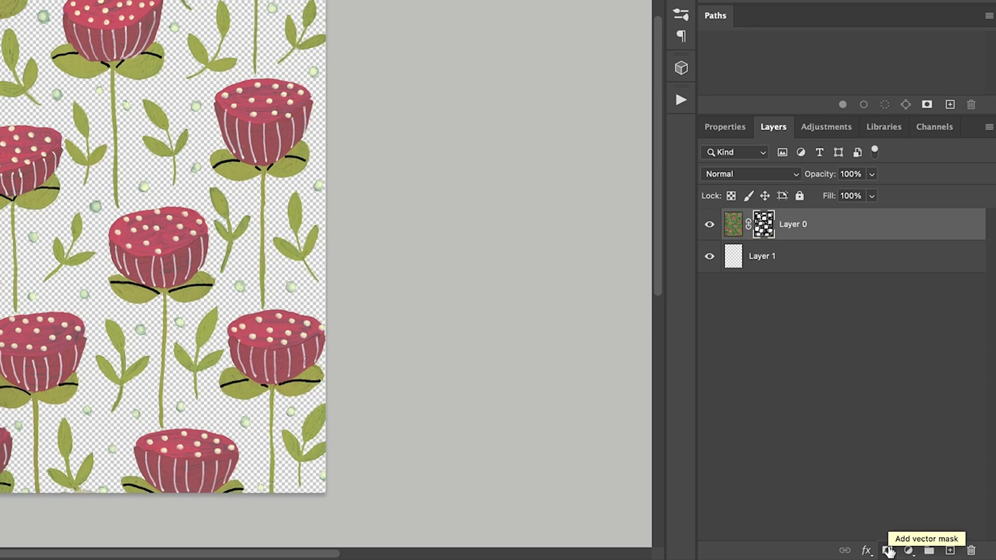
right_click(765, 228)
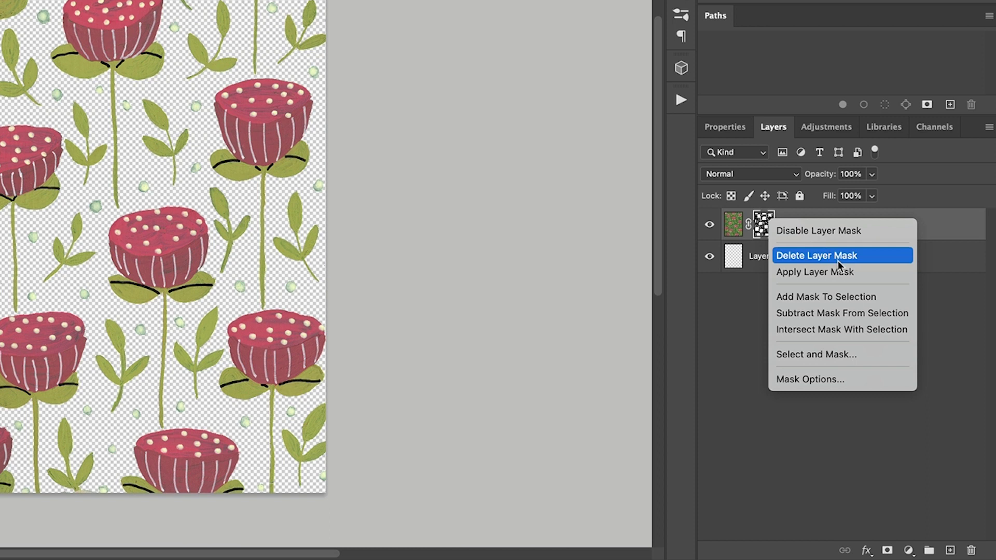
click(826, 271)
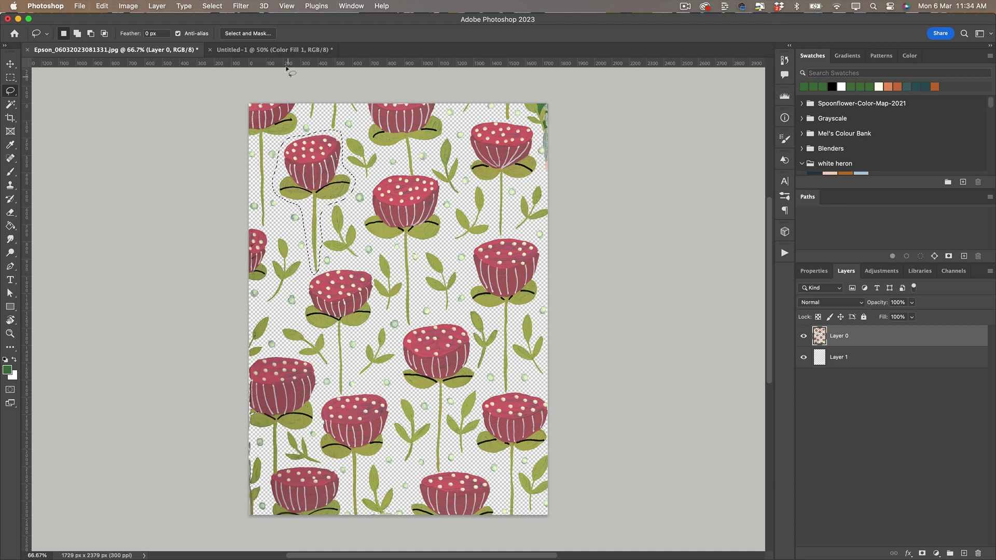
- Paste the lassoed upper-left flower onto the green Untitled-1 canvas
click(304, 52)
key(super+v)
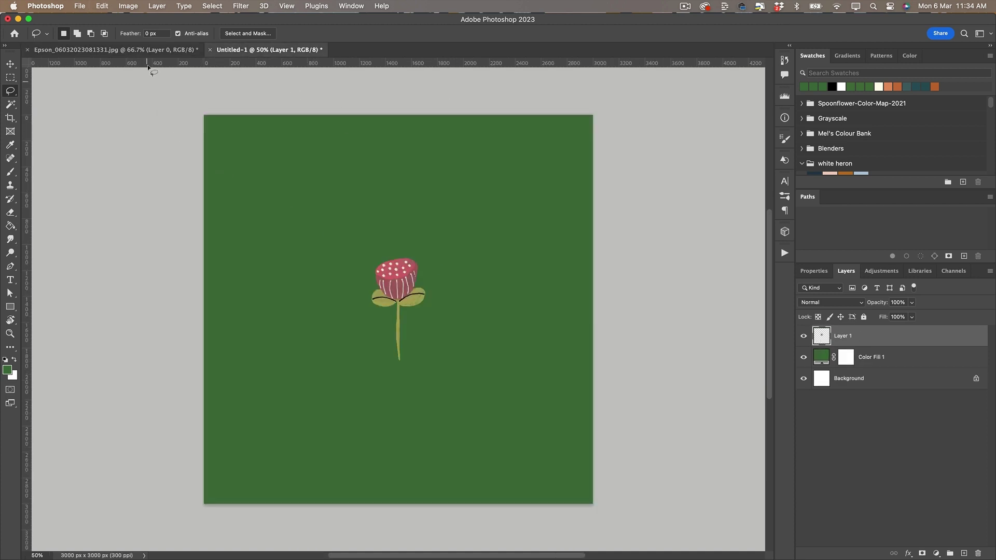
- Lasso the flower in the upper middle of the painting, copy it into Untitled-1 and move it beside the first flower
click(147, 51)
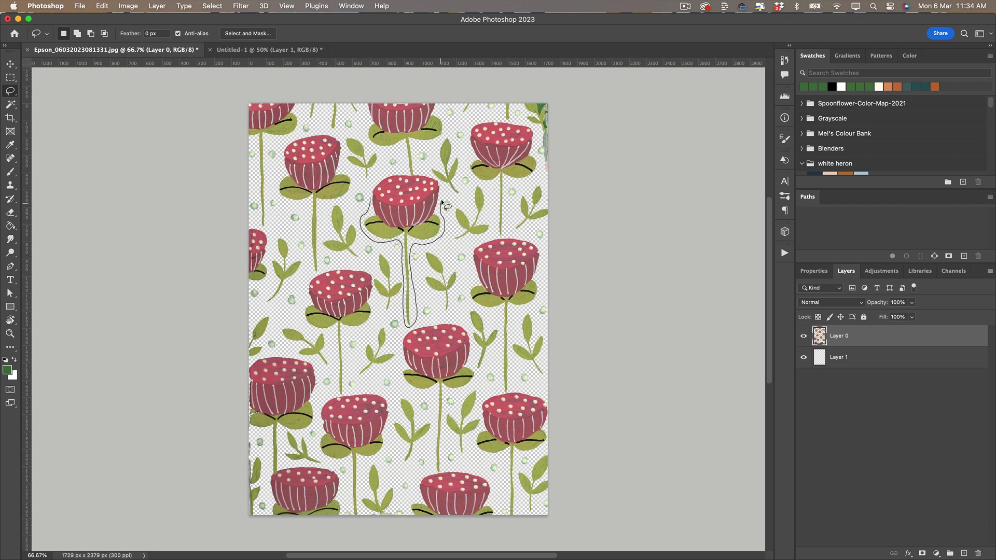
drag(414, 176, 369, 199)
key(super+c)
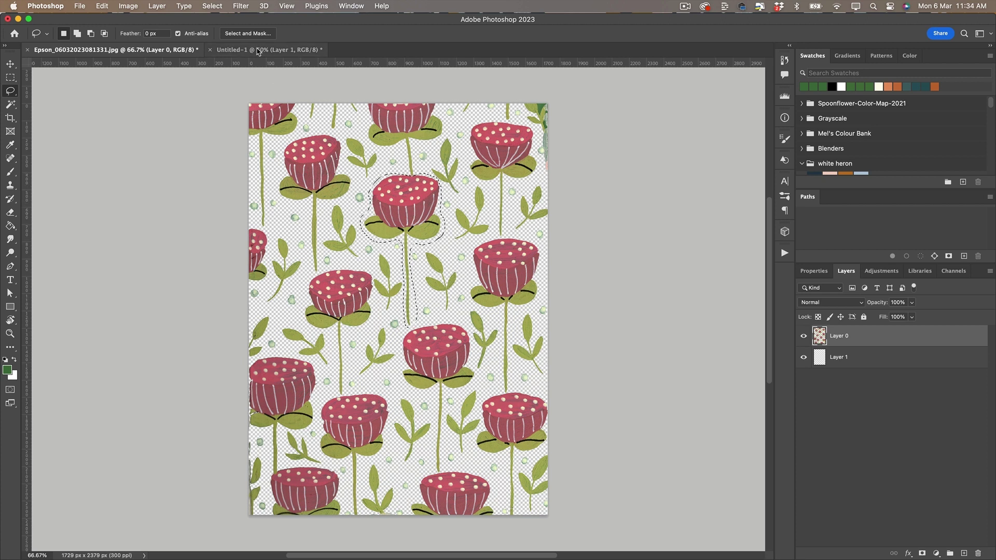
click(258, 50)
key(super+v)
key(v)
mouse_move(405, 280)
mouse_down()
mouse_move(487, 282)
mouse_move(474, 341)
mouse_move(422, 283)
mouse_move(488, 314)
mouse_up()
click(163, 54)
click(258, 49)
shift+click(407, 297)
key(ctrl+Tab)
key(l)
drag(501, 389, 514, 386)
key(super+d)
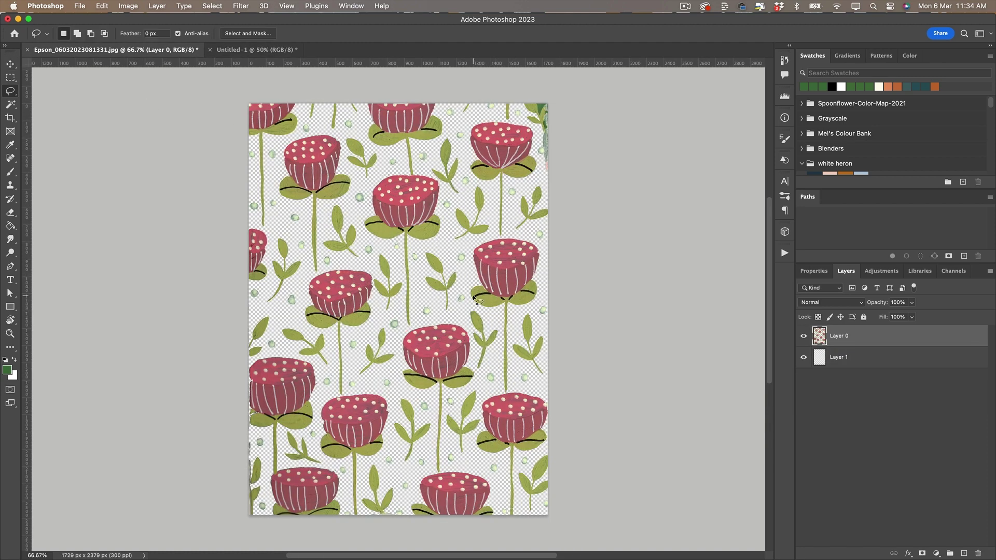
- Lasso the flower at the painting's middle right, copy it into Untitled-1 and place it at the canvas's lower right
mouse_move(471, 280)
mouse_down()
mouse_move(502, 392)
mouse_move(515, 373)
mouse_move(514, 319)
mouse_move(543, 292)
mouse_up()
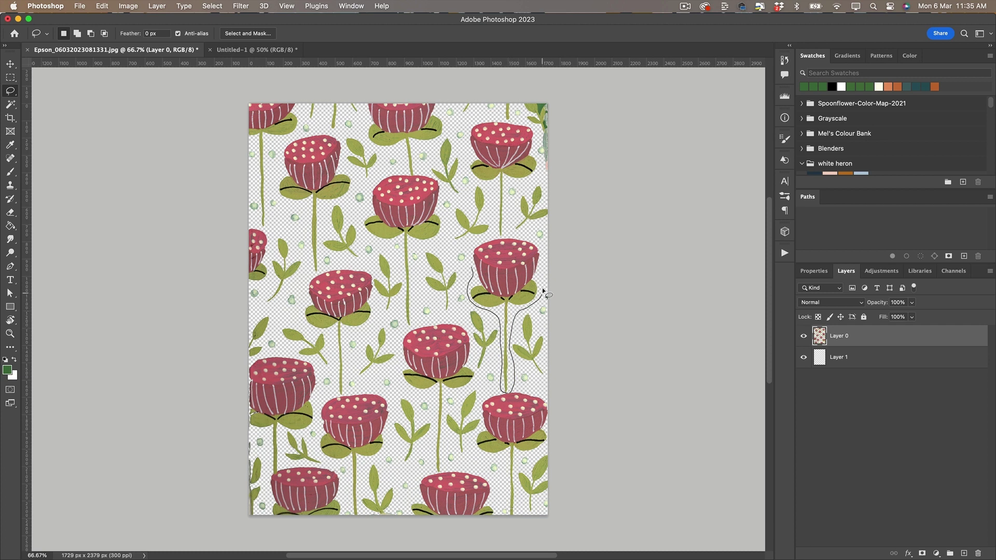
drag(472, 270, 470, 266)
key(super+c)
click(257, 50)
key(super+v)
key(v)
drag(402, 280, 518, 343)
- Copy the flower just below and right of the painting's centre into Untitled-1 and place it at the lower left of centre
click(156, 49)
key(l)
drag(463, 319, 475, 369)
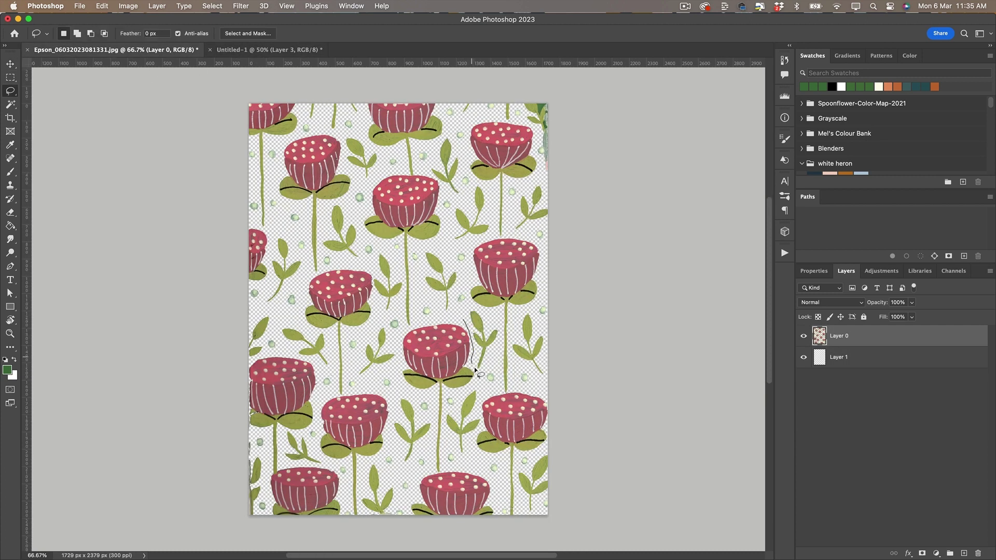
mouse_move(439, 474)
mouse_down()
mouse_move(433, 430)
mouse_move(401, 350)
mouse_move(424, 325)
mouse_move(466, 317)
mouse_up()
click(272, 50)
key(super+v)
key(v)
drag(392, 304, 342, 397)
- Copy the flower just left of the painting's centre into Untitled-1 and place it near the canvas's left edge
click(151, 50)
key(l)
mouse_move(304, 311)
mouse_down()
mouse_move(342, 267)
mouse_move(373, 274)
mouse_move(369, 326)
mouse_move(348, 368)
mouse_up()
key(super+c)
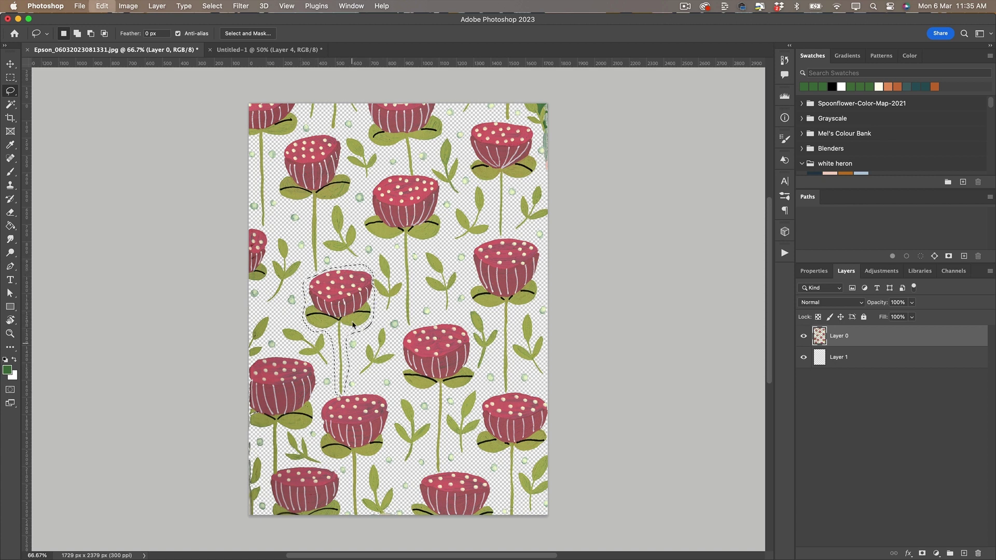
click(271, 51)
key(super+v)
key(v)
drag(394, 285, 262, 300)
- Copy the painting's upper-right flower with its stem into Untitled-1 and place it in the canvas's upper right
key(ctrl+Tab)
click(256, 50)
click(150, 52)
key(super+d)
key(l)
mouse_move(506, 193)
mouse_down()
mouse_move(505, 234)
mouse_move(466, 152)
mouse_move(483, 121)
mouse_up()
drag(514, 185, 508, 190)
key(super+c)
key(ctrl+Tab)
key(super+v)
key(v)
drag(409, 281, 496, 225)
- Copy the leaf sprig near the painting's centre into Untitled-1 and place it between the left and middle flowers
key(ctrl+Tab)
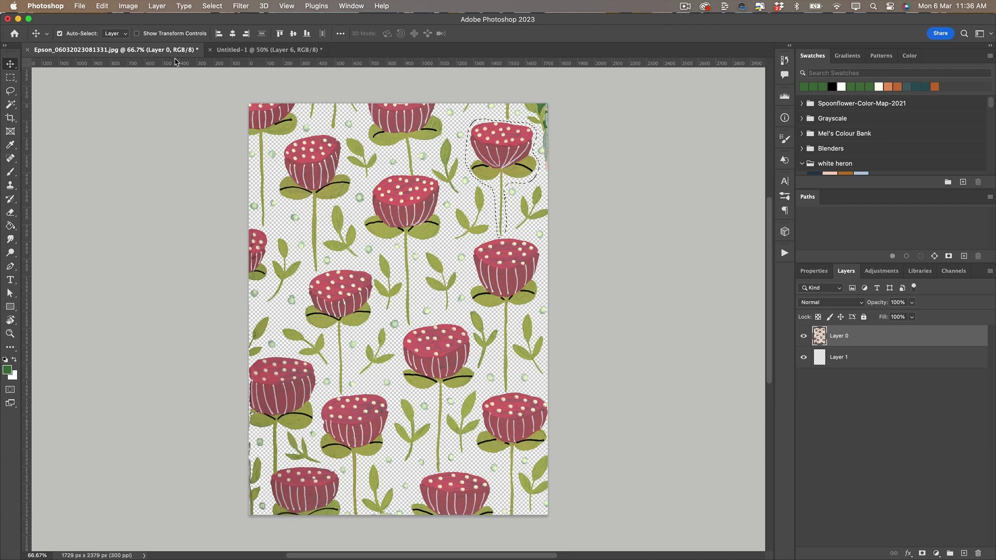
key(l)
key(super+d)
mouse_move(439, 247)
mouse_down()
mouse_move(460, 267)
mouse_move(422, 285)
mouse_move(436, 247)
mouse_up()
key(super+c)
click(278, 49)
key(super+v)
key(v)
mouse_move(390, 320)
mouse_down()
mouse_move(320, 341)
mouse_move(311, 323)
mouse_up()
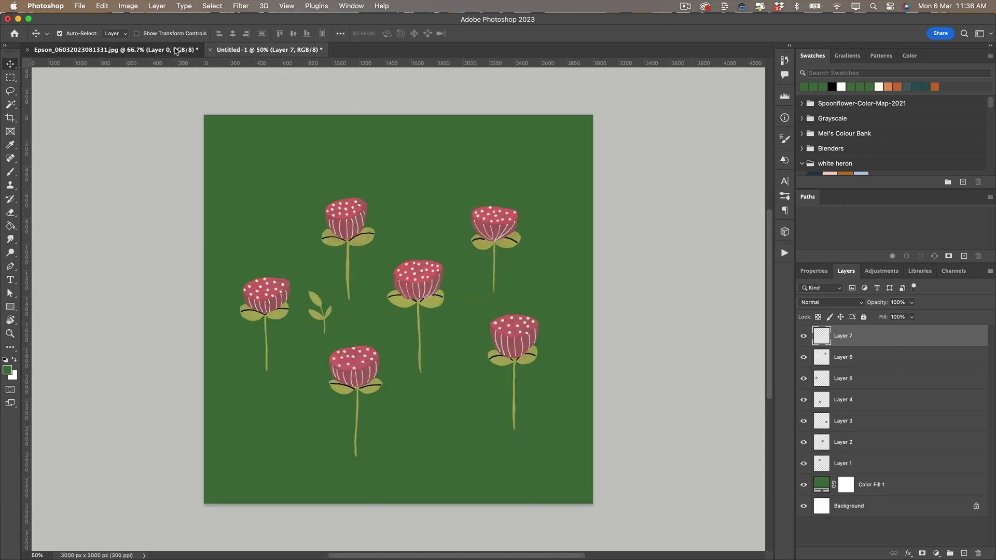
- Copy the leaf sprig left of the painting's upper-middle flower stem into Untitled-1 and place it right of the upper-right flower's stem
click(176, 51)
key(l)
mouse_move(390, 249)
mouse_down()
mouse_move(403, 297)
mouse_move(383, 316)
mouse_move(391, 253)
mouse_up()
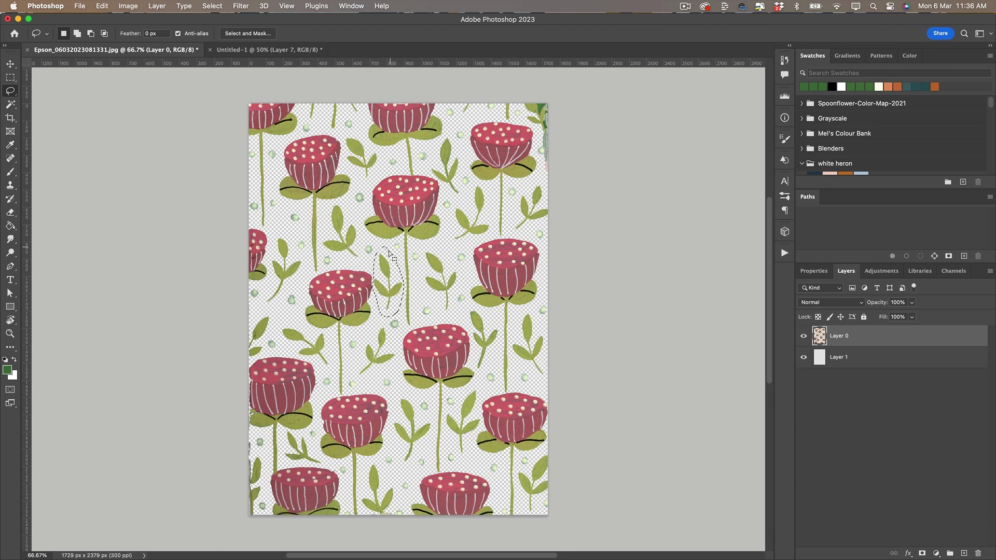
key(super+c)
click(277, 49)
key(super+v)
key(v)
drag(375, 324, 507, 302)
- Copy the leaf sprig just left of the painting's lower-middle flower into Untitled-1 and place it between the two lower flowers' stems
click(176, 49)
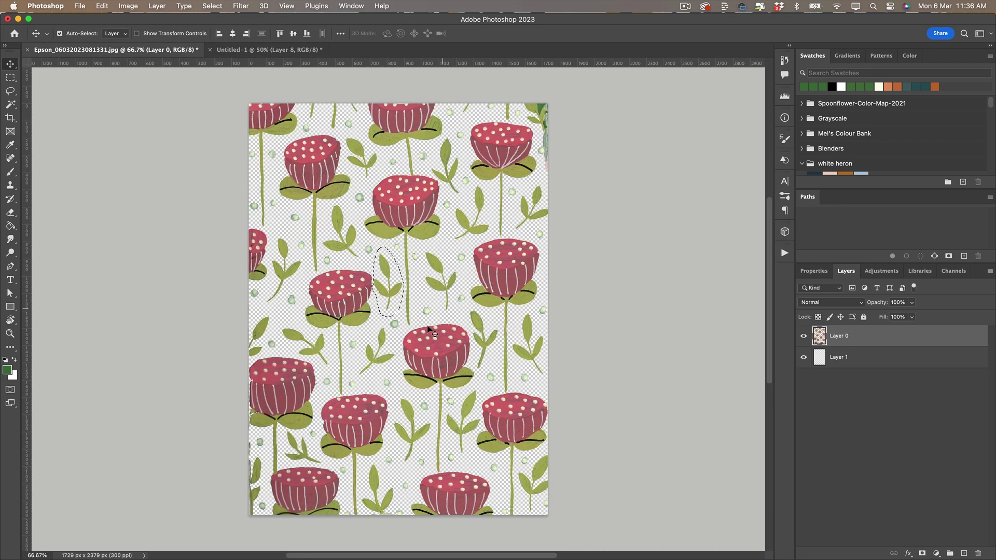
key(l)
mouse_move(389, 337)
mouse_down()
mouse_move(358, 352)
mouse_move(394, 358)
mouse_move(389, 338)
mouse_move(442, 410)
mouse_up()
key(super+c)
key(ctrl+Tab)
key(super+v)
key(v)
- Copy the leaf sprig above the painting's lower-right flower into Untitled-1 and place it between the two top flowers
key(ctrl+Tab)
key(l)
mouse_move(517, 313)
mouse_down()
mouse_move(510, 346)
mouse_move(537, 376)
mouse_move(547, 344)
mouse_move(518, 314)
mouse_up()
key(super+c)
key(ctrl+Tab)
key(super+v)
key(v)
drag(391, 313, 428, 210)
- Copy the leaf sprig above the painting's lower-left flower into Untitled-1 and place it left of the upper-left flower
key(ctrl+Tab)
key(l)
mouse_move(289, 316)
mouse_down()
mouse_move(315, 332)
mouse_move(292, 318)
mouse_up()
key(super+c)
key(super+v)
key(super+z)
click(276, 51)
key(super+v)
key(v)
drag(394, 306, 236, 222)
- Copy the small leaf sprig near the painting's bottom left into Untitled-1 and place it between the middle and lower-right flowers
key(ctrl+Tab)
key(l)
mouse_move(310, 439)
mouse_down()
mouse_move(325, 463)
mouse_move(309, 434)
mouse_up()
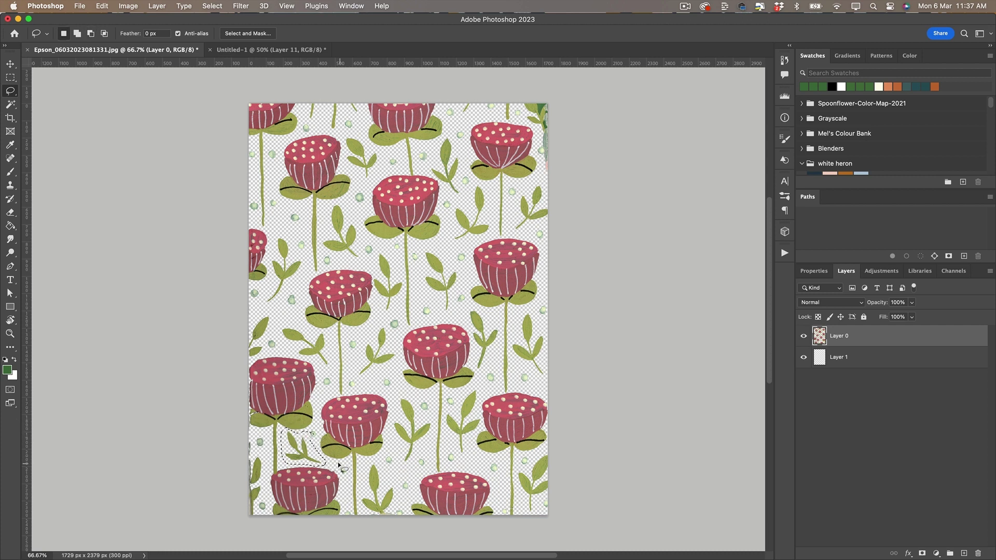
key(super+c)
key(ctrl+Tab)
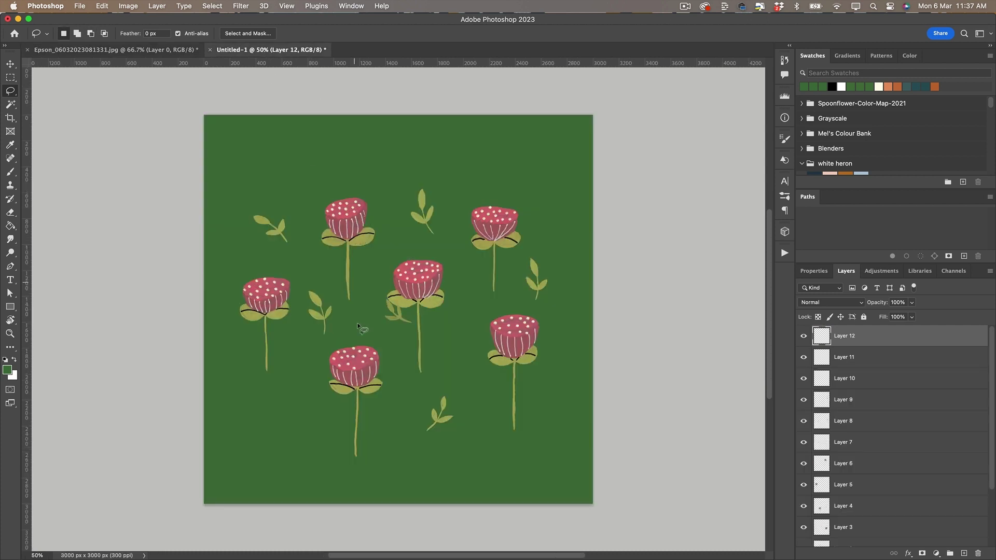
key(super+v)
key(v)
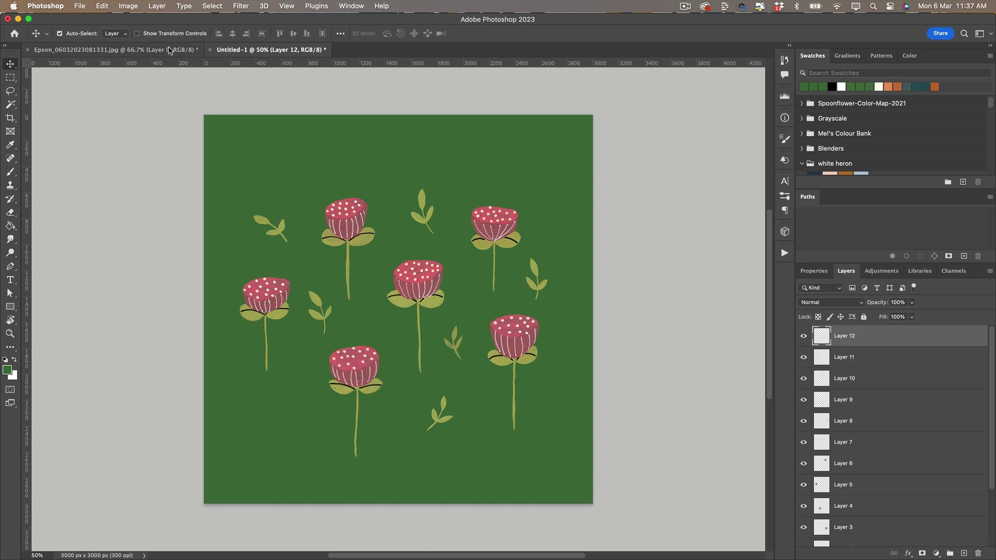
- Copy the pale dot just above the painting's lower-middle flower into Untitled-1 and place it in a gap between motifs
key(ctrl+Tab)
key(l)
drag(429, 304, 422, 311)
key(super+c)
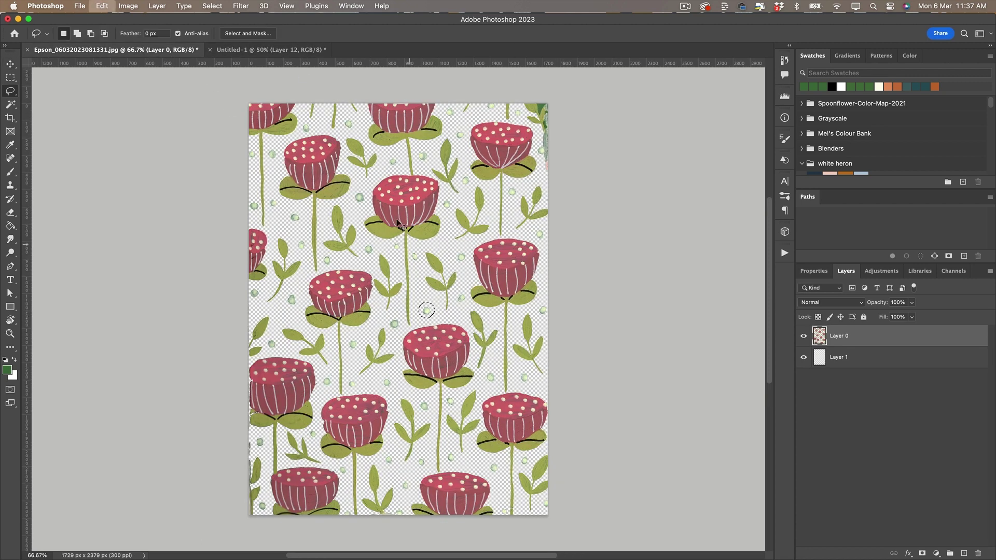
key(ctrl+Tab)
key(super+v)
key(v)
- Copy the pale dot just left of the painting's right-middle flower into Untitled-1 and place it in another gap between motifs
key(ctrl+Tab)
key(l)
drag(463, 247, 463, 249)
key(super+c)
key(ctrl+Tab)
key(super+v)
key(v)
- Copy the pale dot just left of the painting's upper-right flower into Untitled-1 and place it in an empty gap
key(ctrl+Tab)
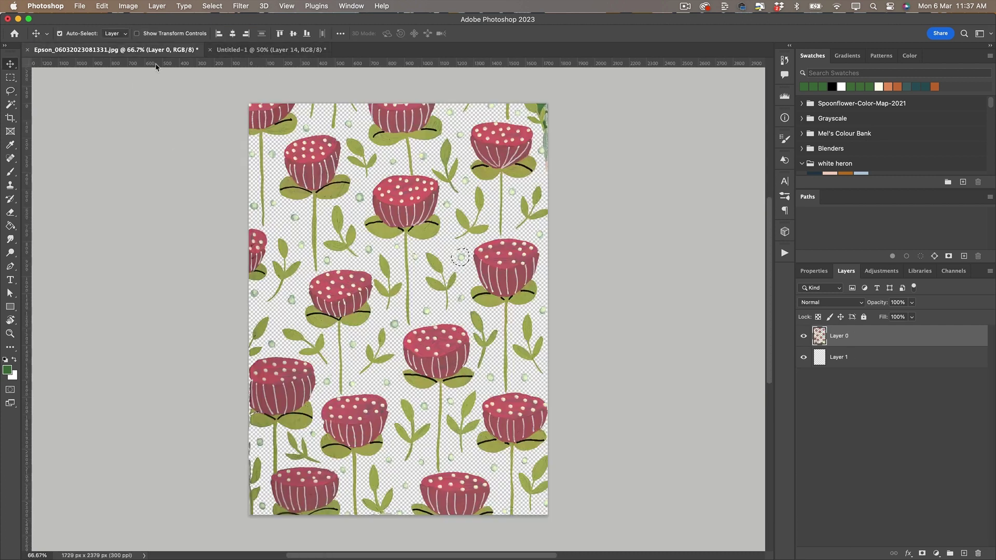
key(l)
key(super+c)
key(ctrl+Tab)
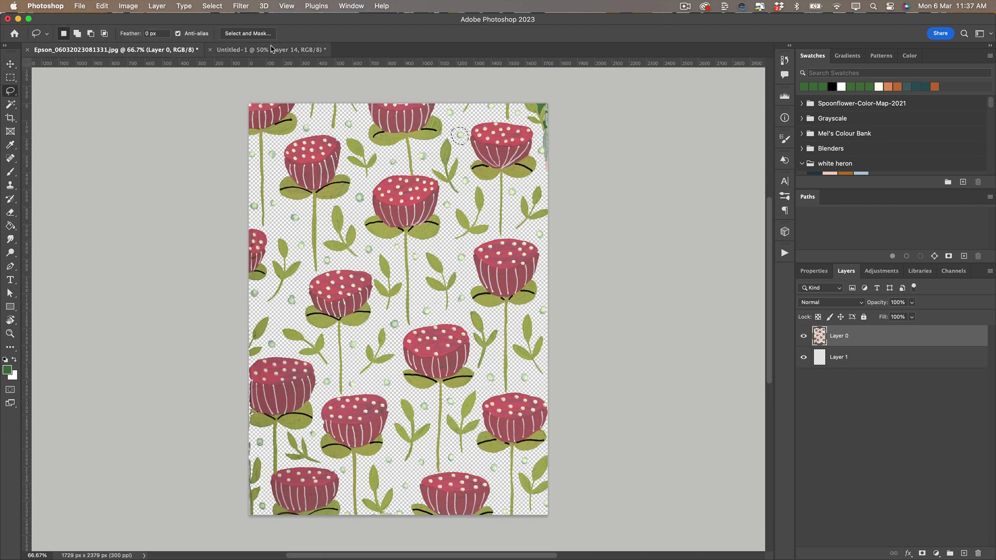
key(super+v)
key(v)
- Copy the pale dot lower left of the painting's lower-middle flower into Untitled-1 and place it left of the lower-right flower's stem
key(ctrl+Tab)
key(l)
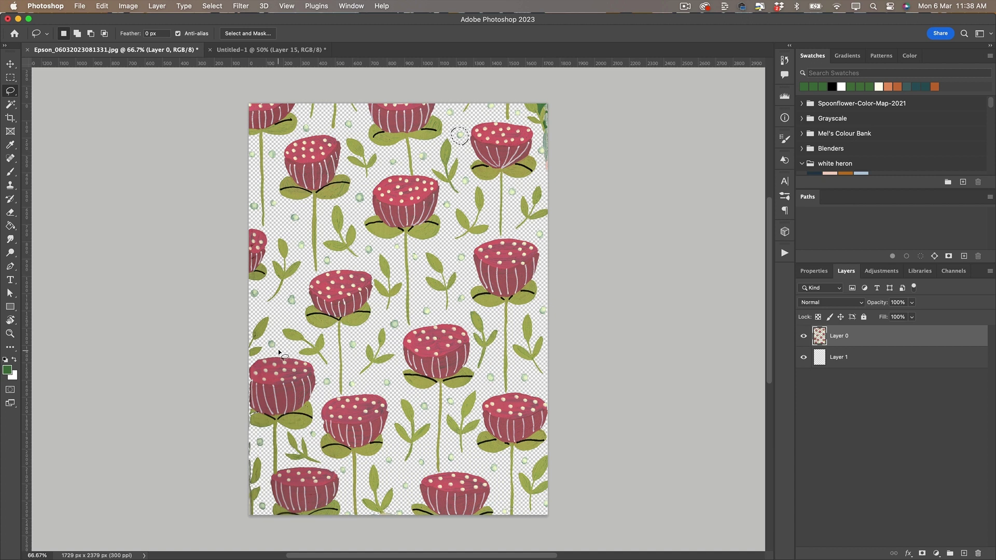
drag(396, 383, 397, 383)
key(super+c)
key(ctrl+Tab)
key(super+v)
key(v)
drag(406, 323, 469, 387)
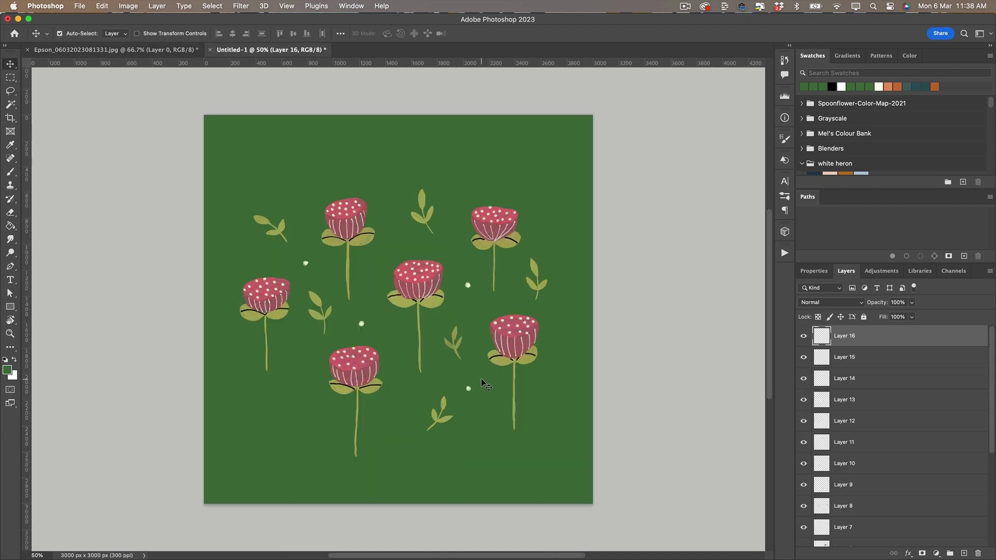
- Convert each of the four dot layers, Layer 16 down to Layer 13, to a smart object
scroll(952, 450, down, 8)
scroll(876, 458, up, 8)
right_click(849, 336)
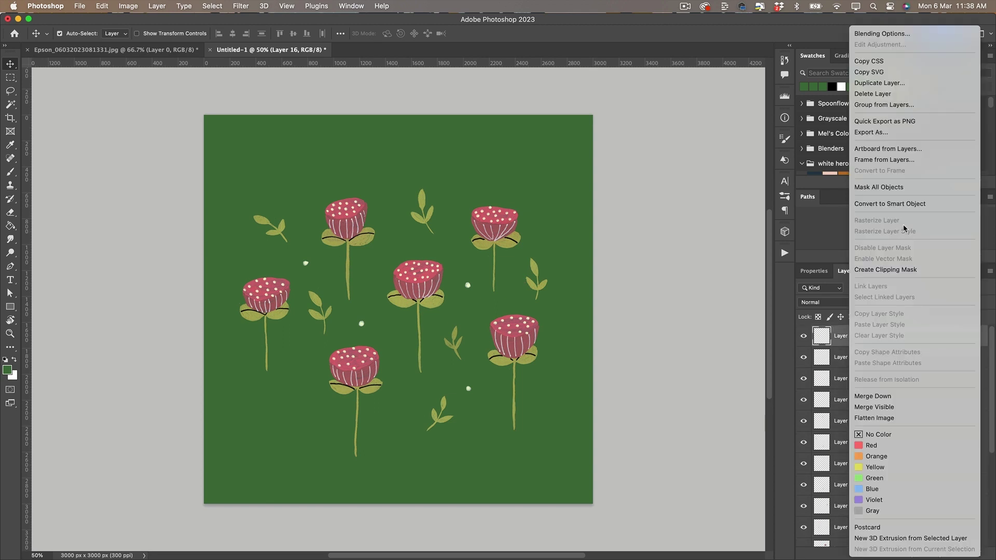
click(906, 203)
click(838, 356)
right_click(838, 357)
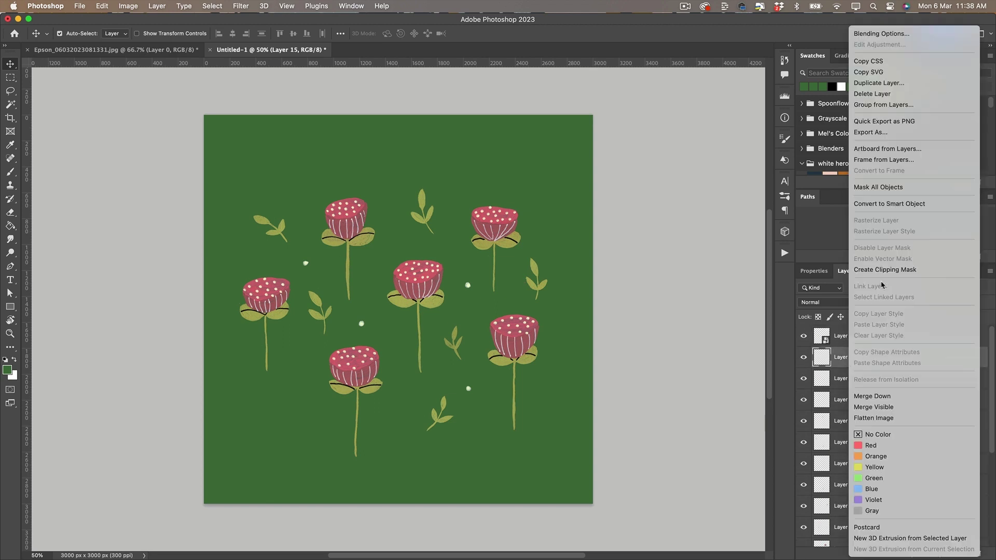
click(884, 210)
click(842, 383)
right_click(842, 382)
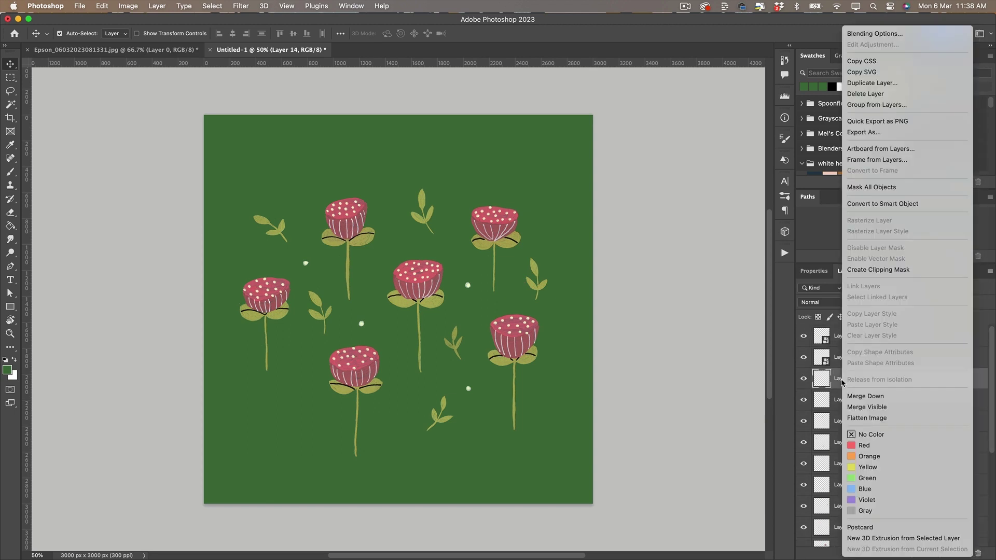
click(883, 204)
click(838, 399)
right_click(838, 399)
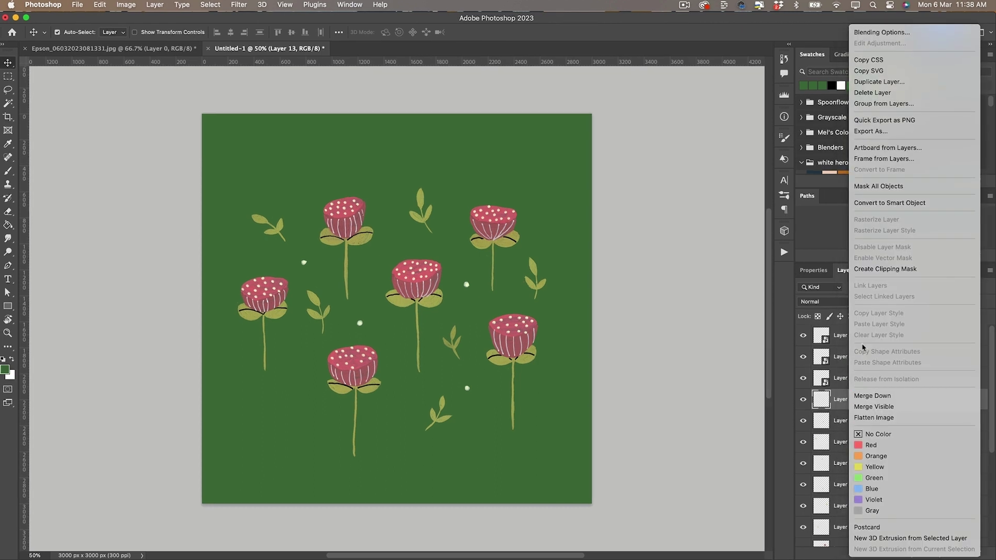
click(883, 200)
- Convert each of the leaf sprig layers, Layer 12 down to Layer 7, to a smart object
click(838, 419)
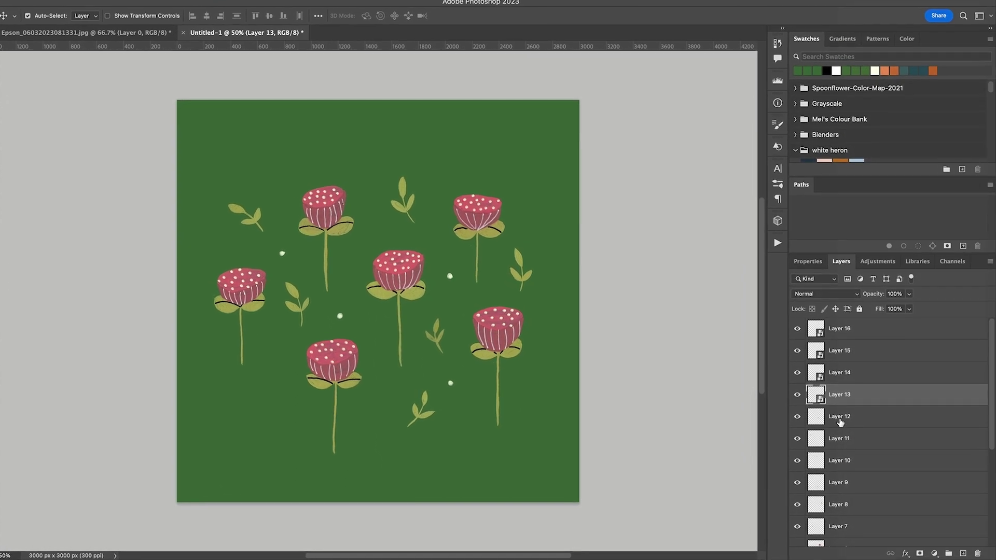
right_click(838, 419)
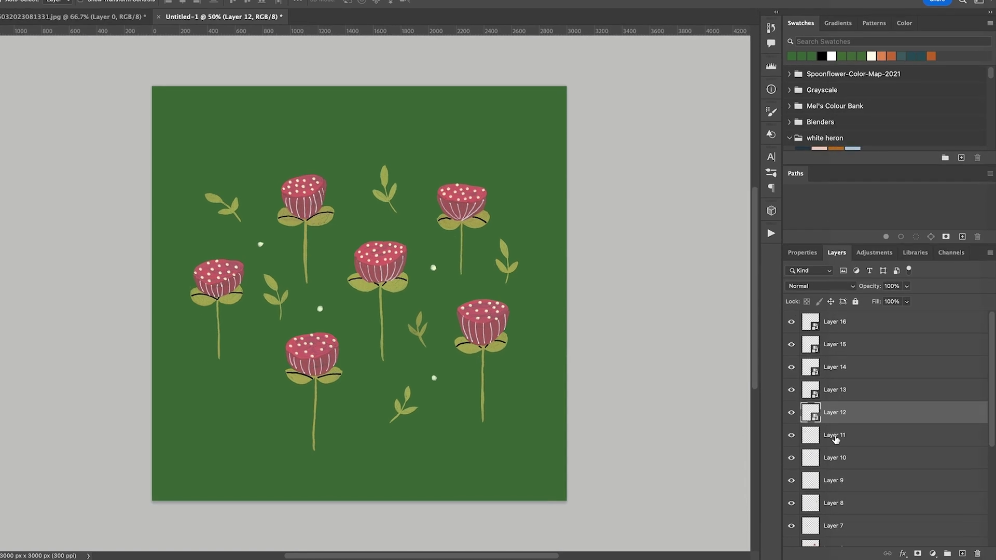
right_click(835, 440)
click(880, 185)
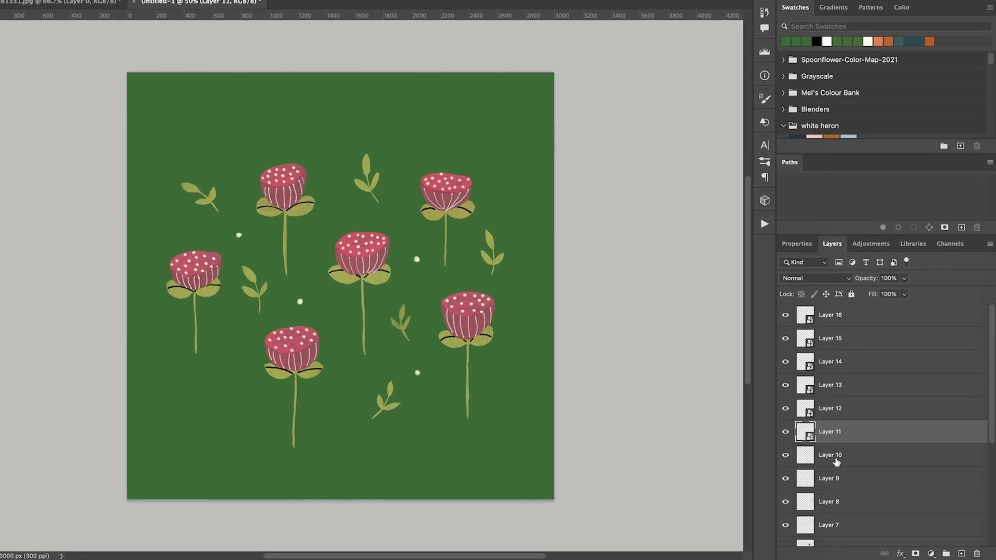
right_click(837, 432)
click(872, 161)
click(823, 477)
right_click(823, 476)
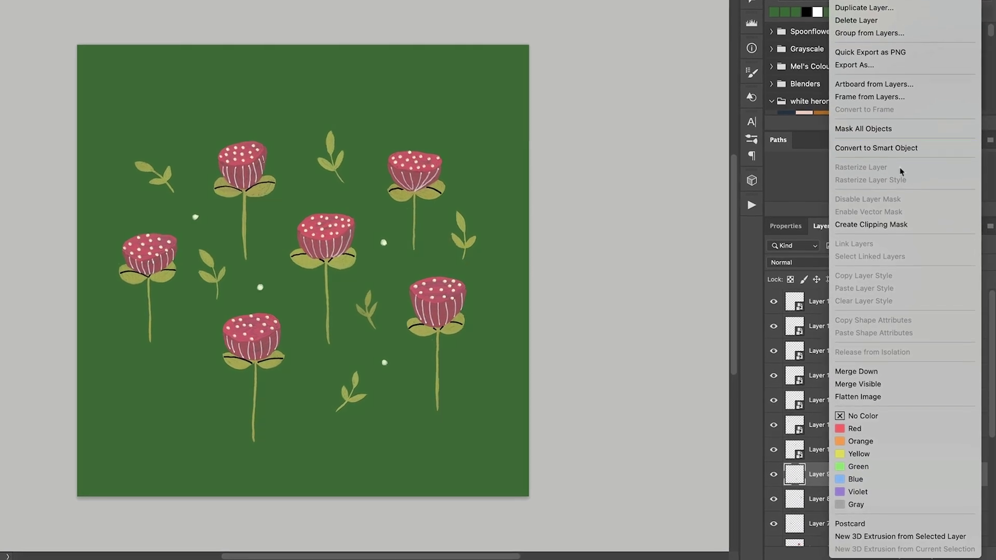
click(882, 150)
click(823, 499)
right_click(822, 500)
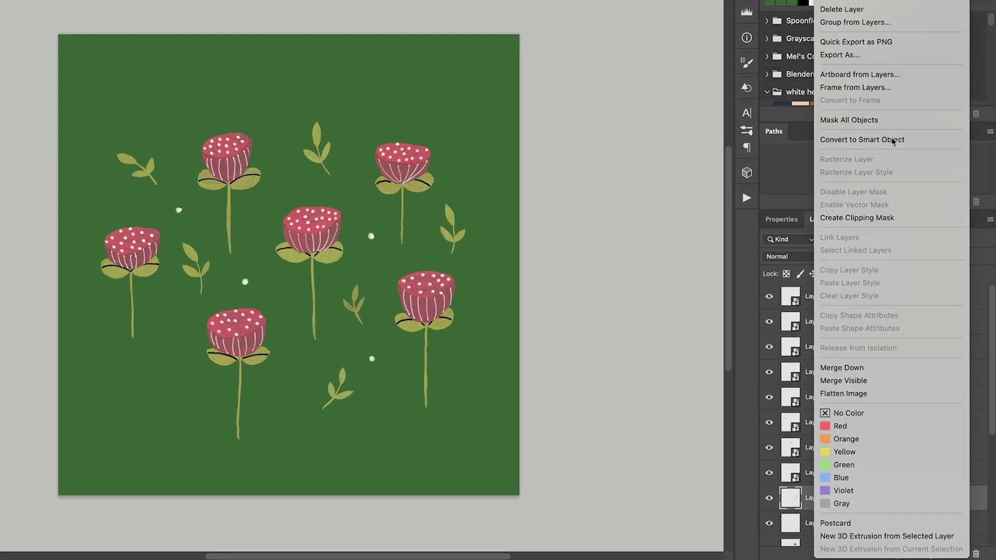
click(891, 139)
scroll(832, 474, down, 4)
right_click(859, 399)
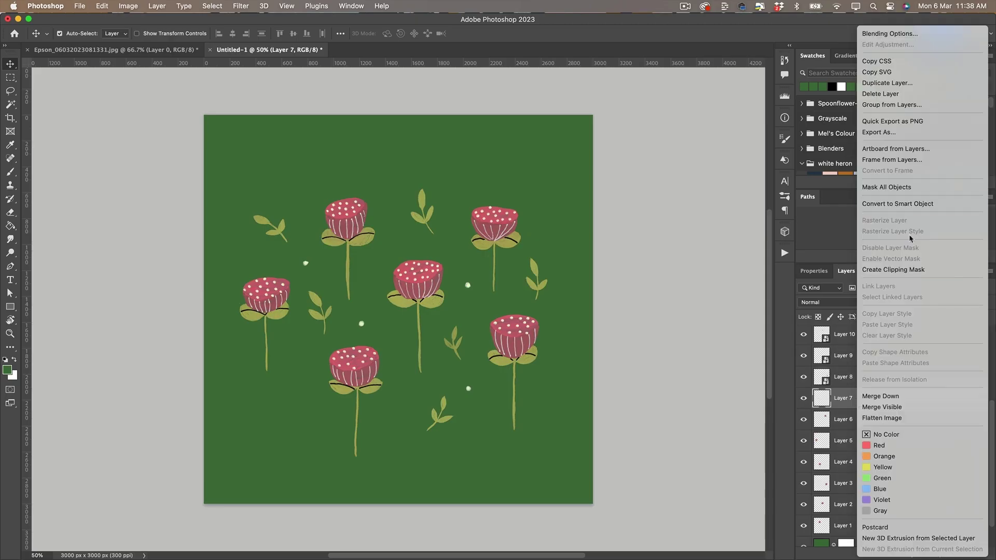
click(897, 205)
- Convert the flower layers from Layer 6 downward to individual smart objects and group all the motif layers
right_click(828, 419)
key(Escape)
right_click(886, 419)
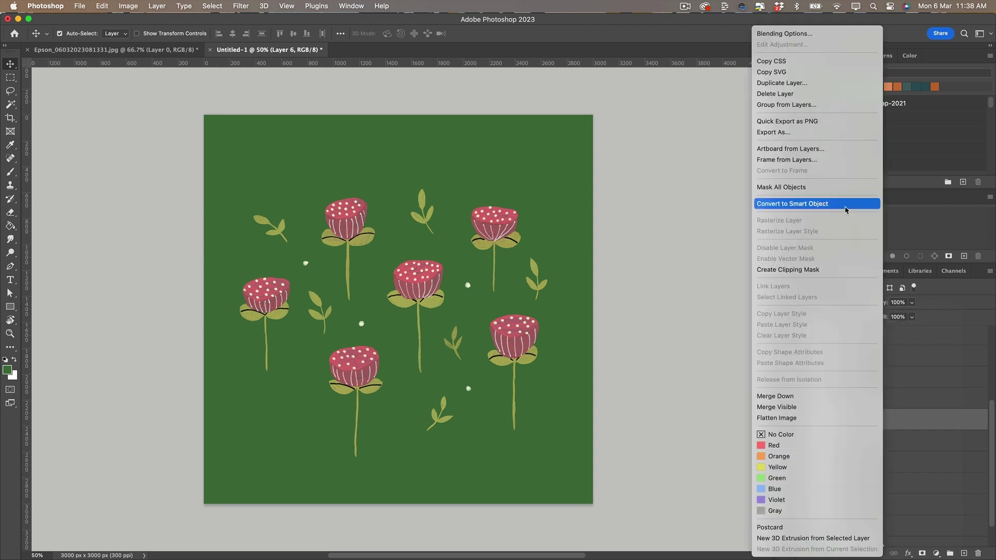
click(847, 207)
right_click(881, 441)
click(840, 206)
right_click(878, 461)
click(843, 206)
click(870, 483)
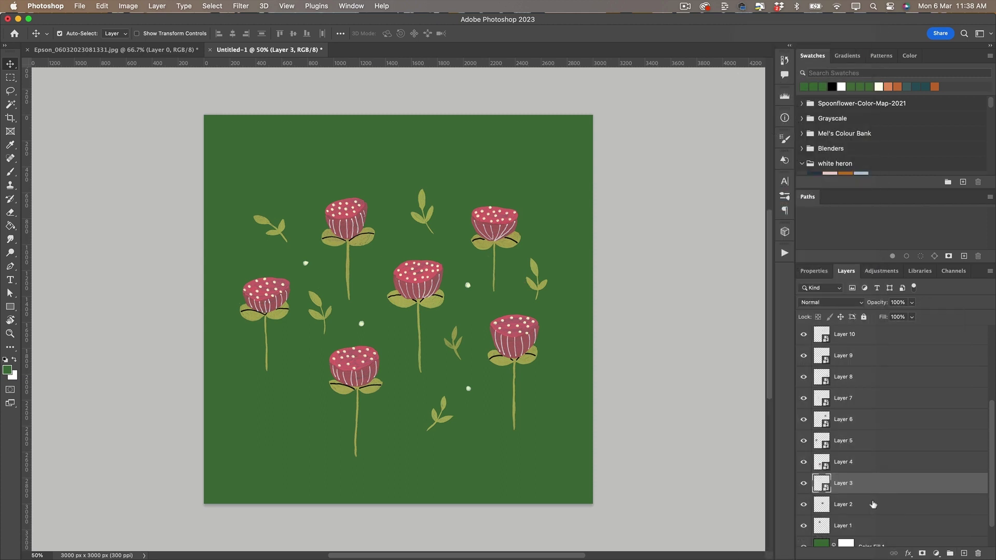
right_click(870, 483)
click(856, 202)
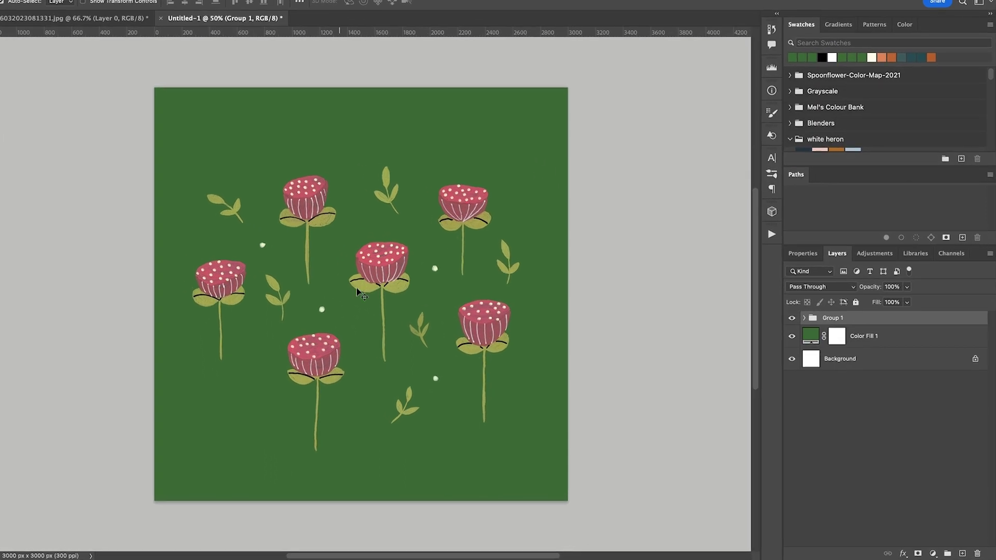
- Hide the green colour fill, erase the stray specks inside the top-middle leaf sprig's smart object (Layer 10), and save it
click(802, 351)
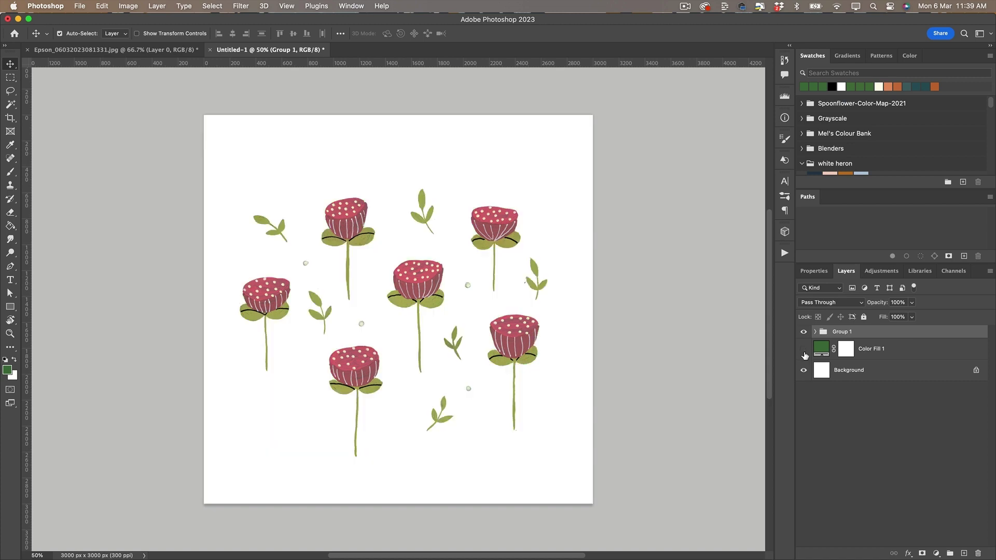
scroll(425, 210, up, 5)
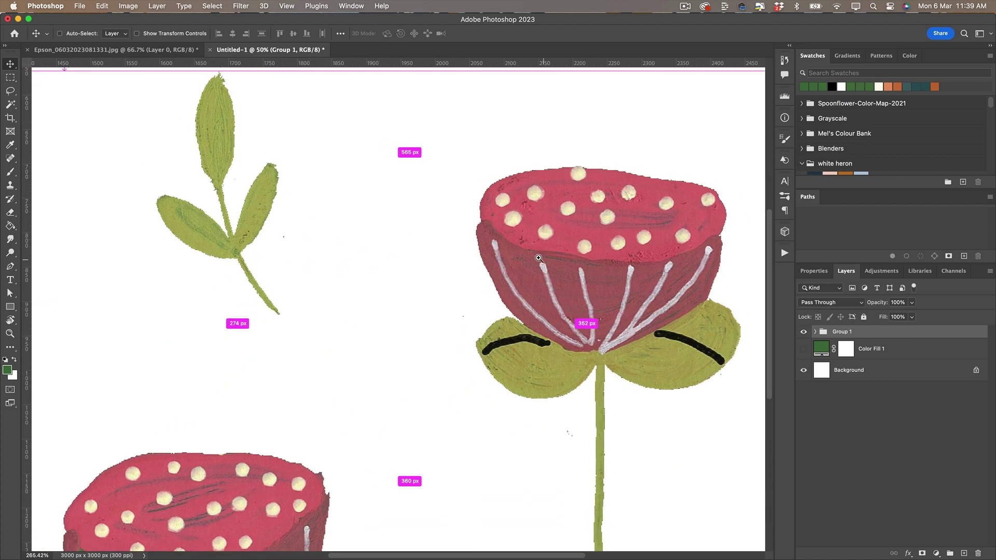
super+click(374, 224)
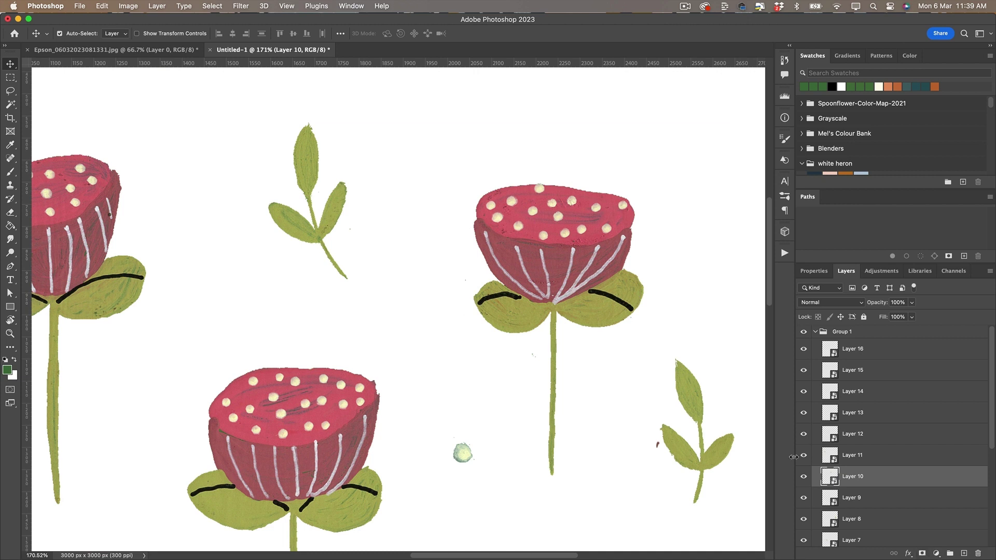
double_click(832, 478)
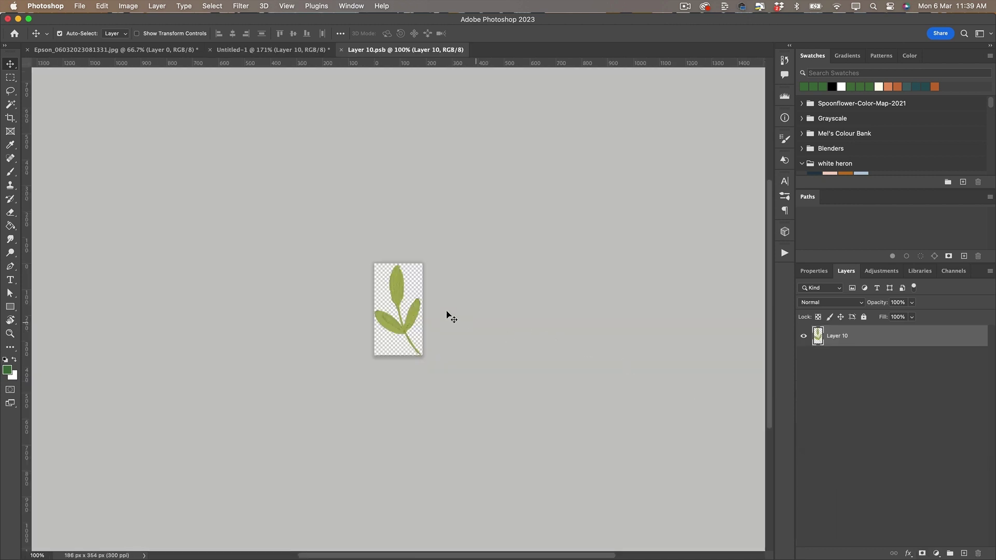
scroll(446, 315, up, 8)
key(e)
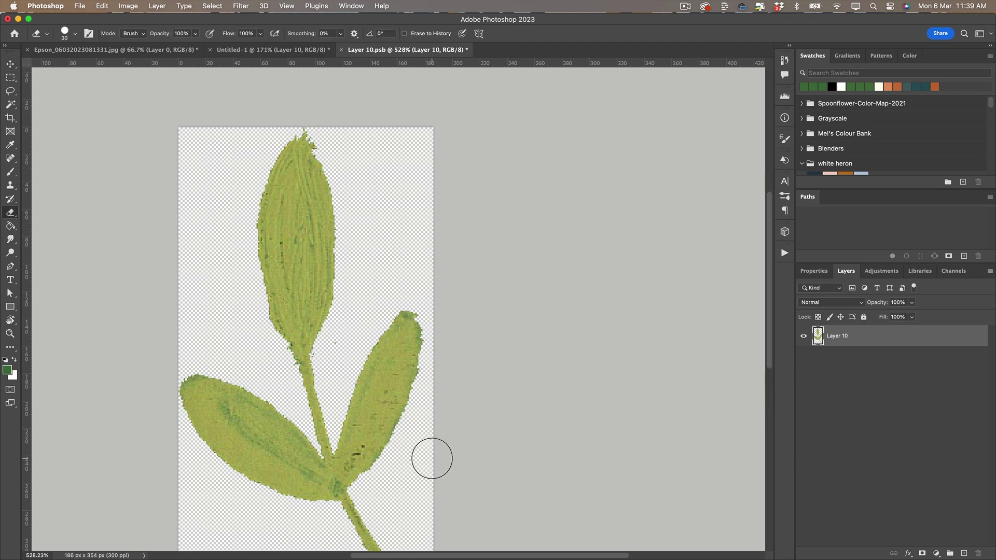
click(341, 50)
click(499, 210)
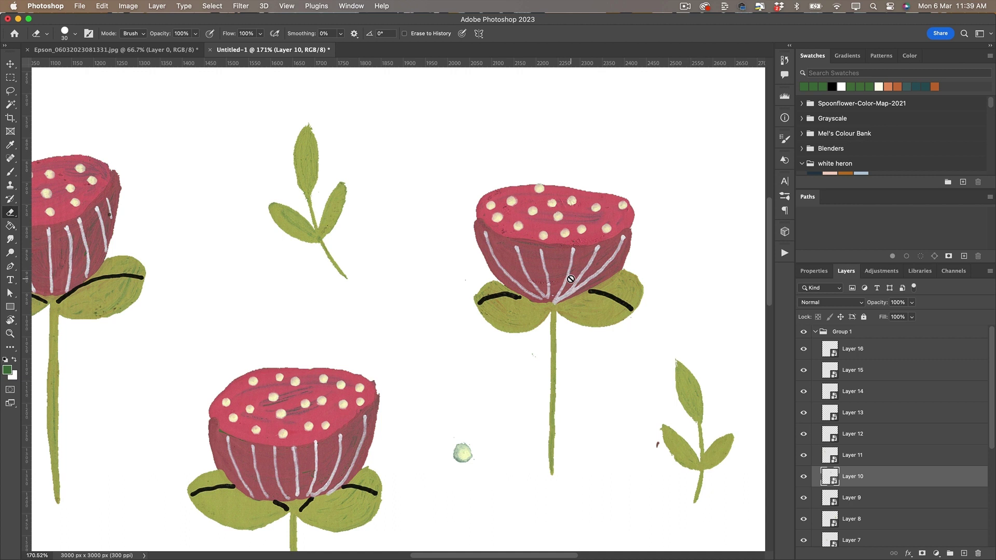
- Erase the stray marks inside the right-hand leaf sprig's smart object (Layer 8) and close it
key(v)
click(696, 458)
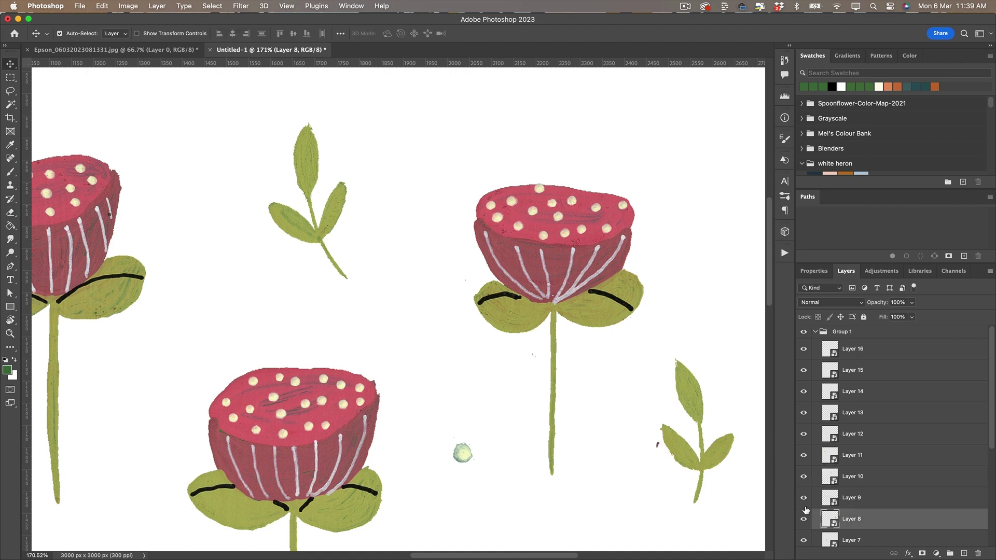
double_click(831, 521)
key(e)
click(339, 50)
- Erase the stray specks inside the upper-right flower's smart object (Layer 6), then save and close it
drag(473, 413, 540, 357)
key(v)
click(638, 244)
double_click(827, 538)
key(e)
drag(340, 355, 354, 367)
click(338, 50)
click(490, 209)
- Erase the stray specks inside the smart object of the leaf sprig beside the leftmost flower (Layer 7) and save it
drag(189, 399, 469, 147)
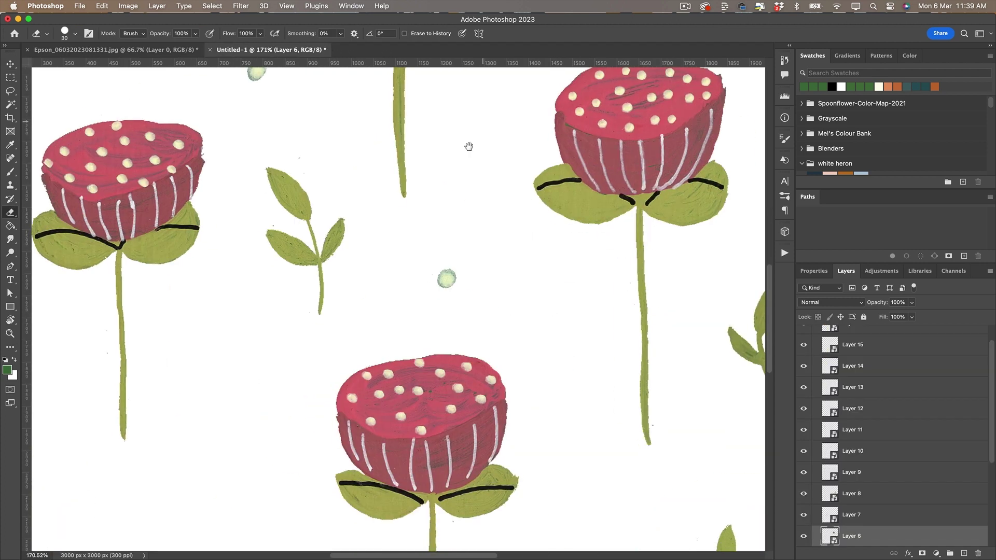
key(v)
double_click(829, 514)
key(e)
scroll(403, 308, up, 5)
click(291, 269)
scroll(479, 424, down, 4)
click(338, 49)
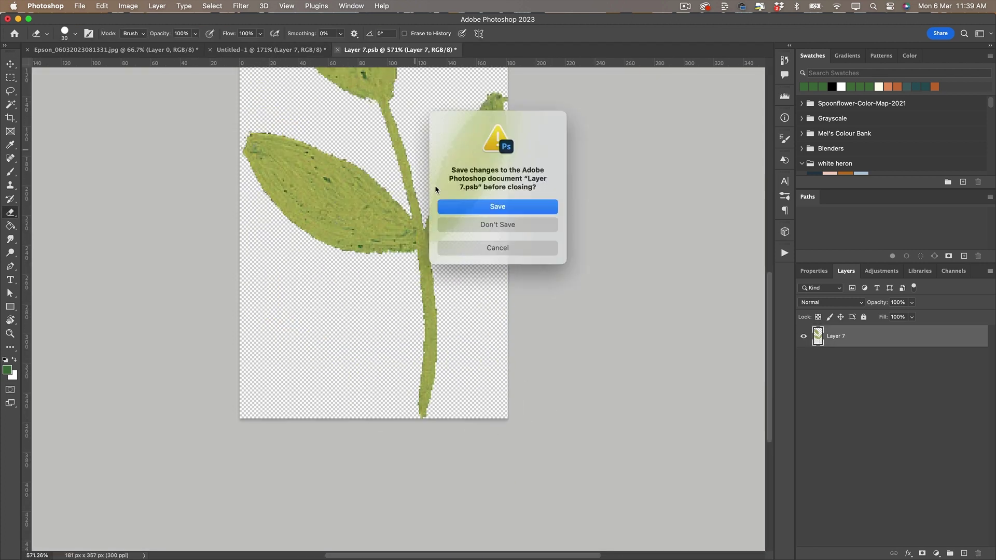
click(496, 207)
- Erase the stray specks around the middle flower inside its smart object (Layer 2), then save and close it
drag(451, 423, 242, 299)
key(v)
click(213, 291)
double_click(828, 536)
key(e)
scroll(414, 409, up, 5)
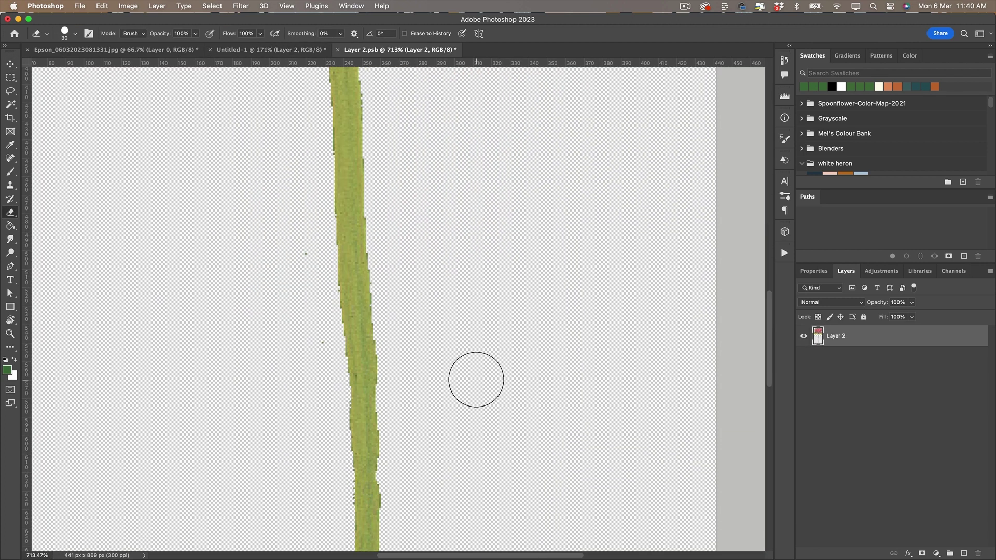
scroll(296, 318, down, 5)
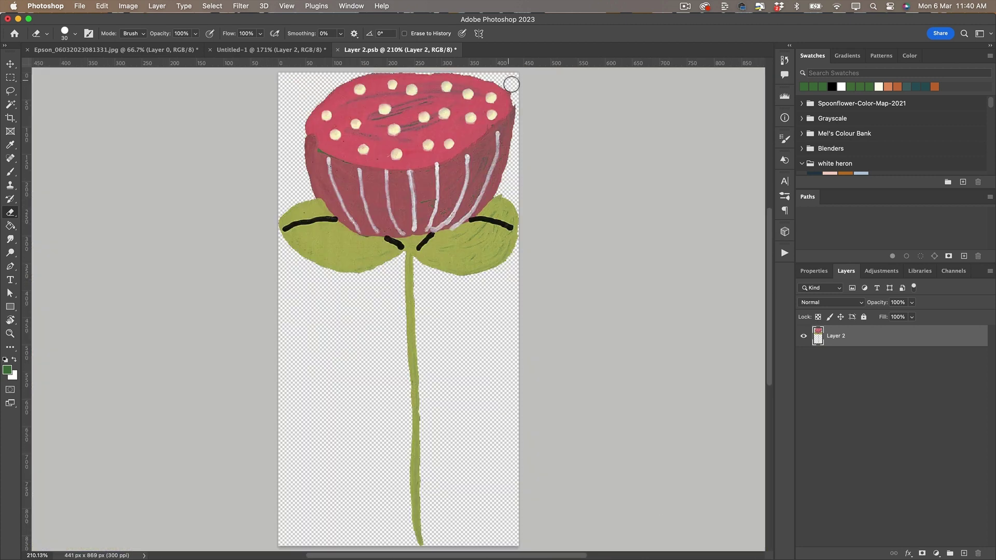
click(337, 50)
key(Return)
- Open another motif's smart object, erase the stray specks around its artwork, and close it
scroll(437, 216, up, 5)
key(v)
double_click(446, 259)
key(e)
scroll(429, 208, up, 5)
click(337, 50)
- Open the Layer 5 flower's smart object and clean away the stray specks around the artwork
double_click(820, 450)
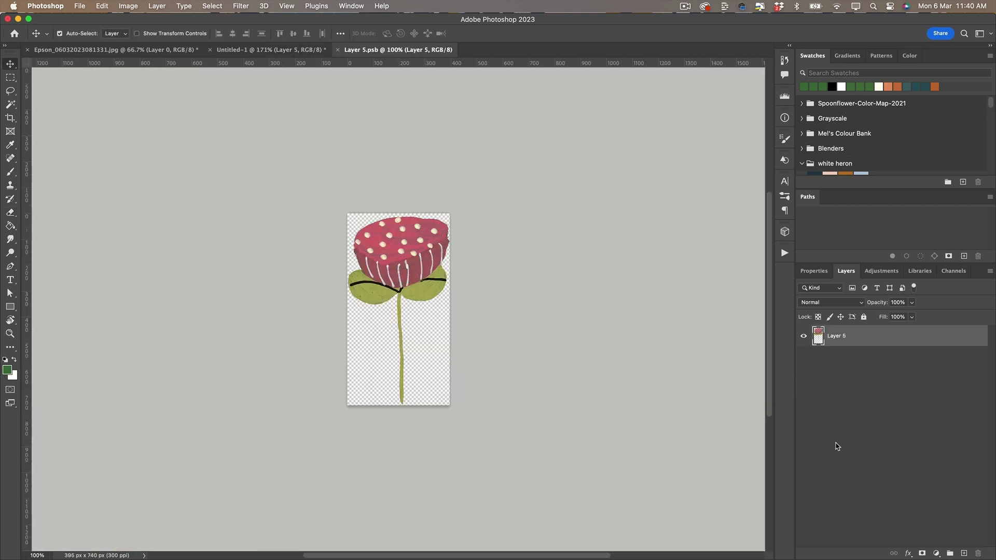
scroll(296, 296, up, 3)
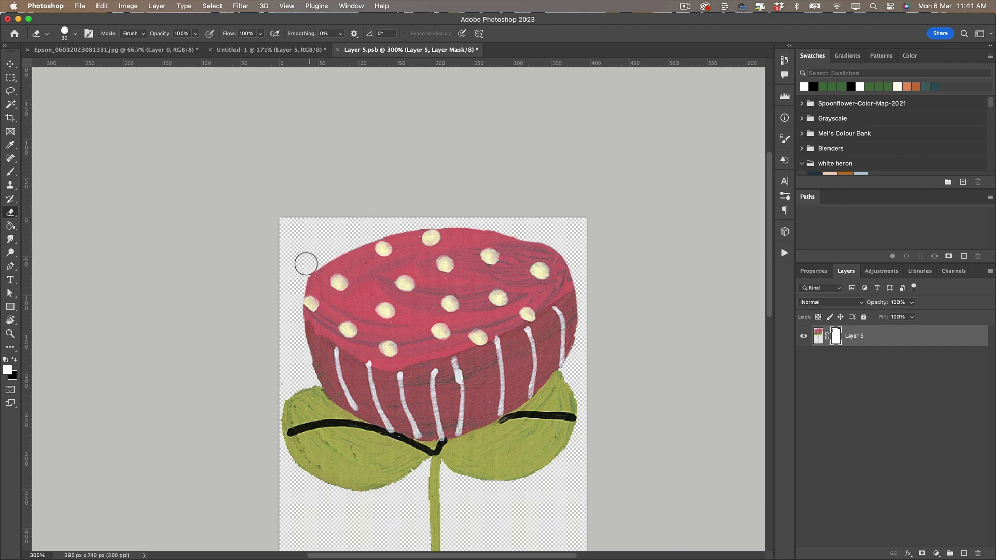
key(c)
- Open the Layer 3 motif's smart object, erase its remaining stray specks, and close it
key(v)
double_click(459, 324)
scroll(393, 269, up, 5)
key(e)
click(408, 244)
click(338, 50)
click(454, 208)
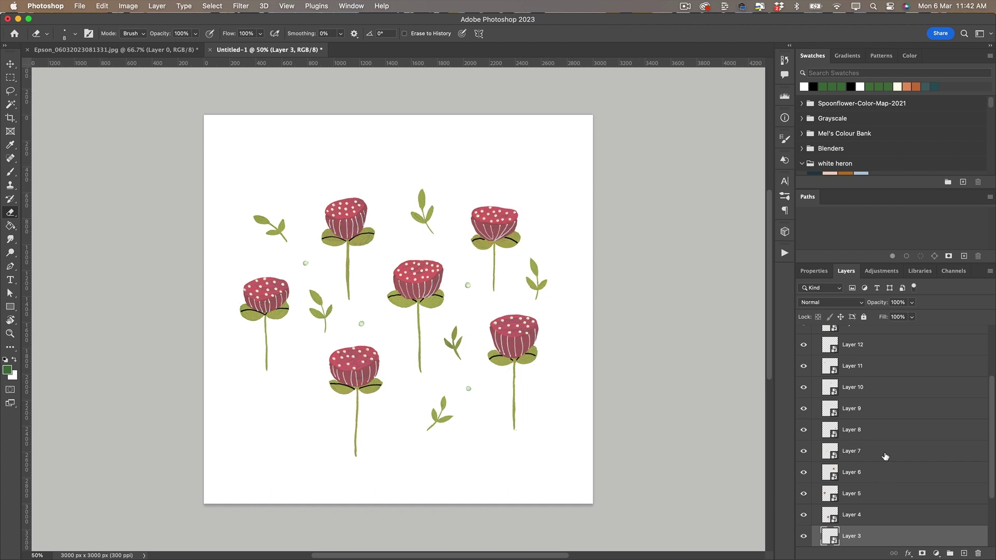
- Show the green Color Fill 1 layer again and rotate the upper-left leaf sprig to about 31°
scroll(885, 456, down, 4)
click(804, 521)
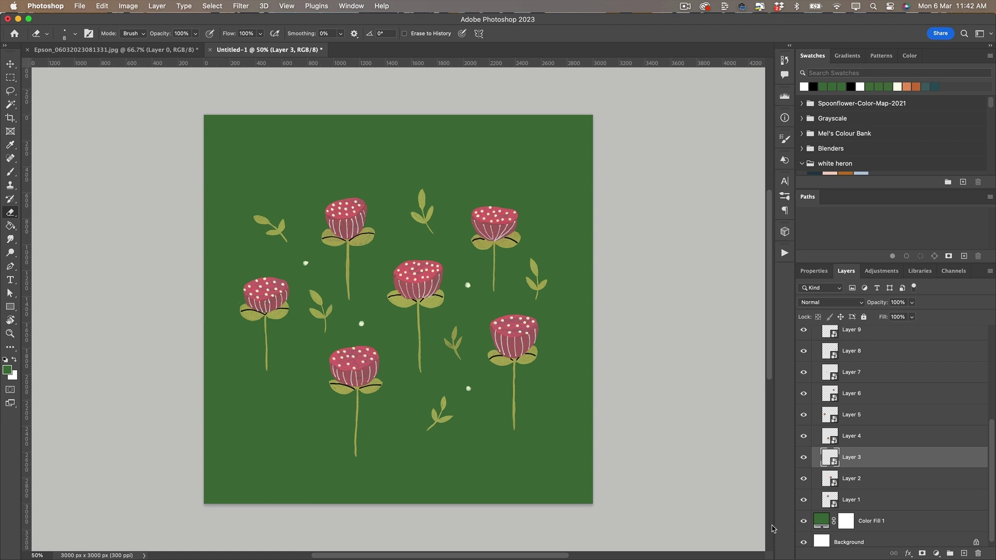
key(v)
click(277, 224)
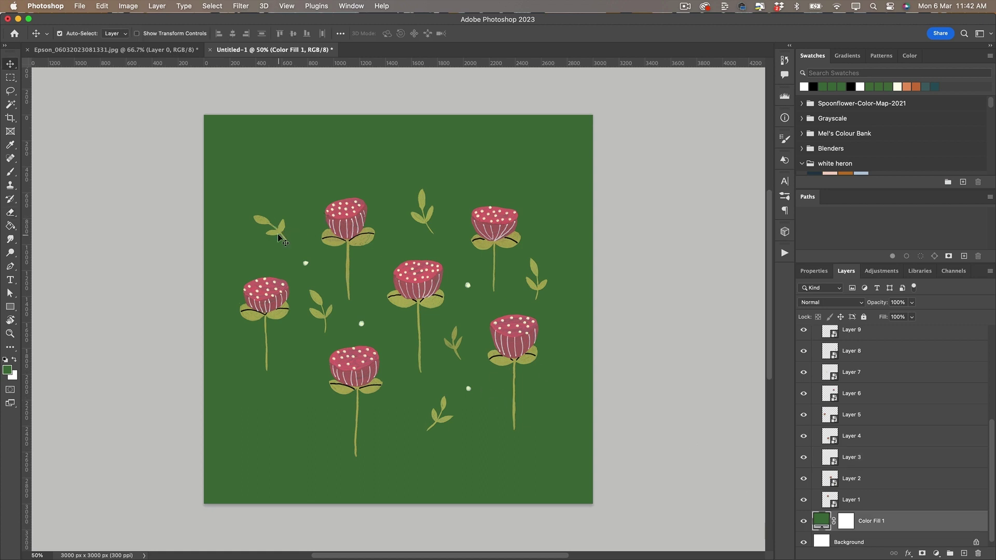
click(279, 230)
key(super+t)
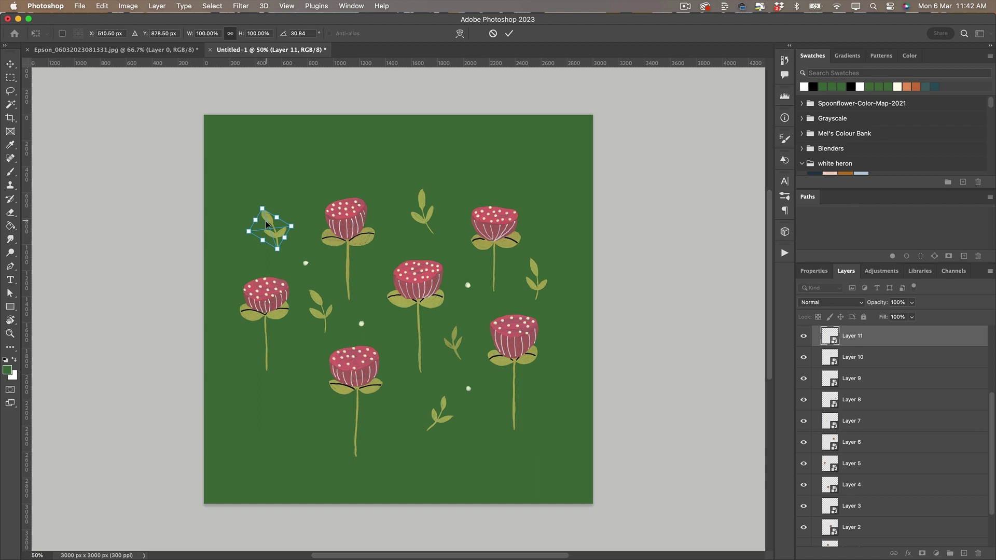
click(507, 34)
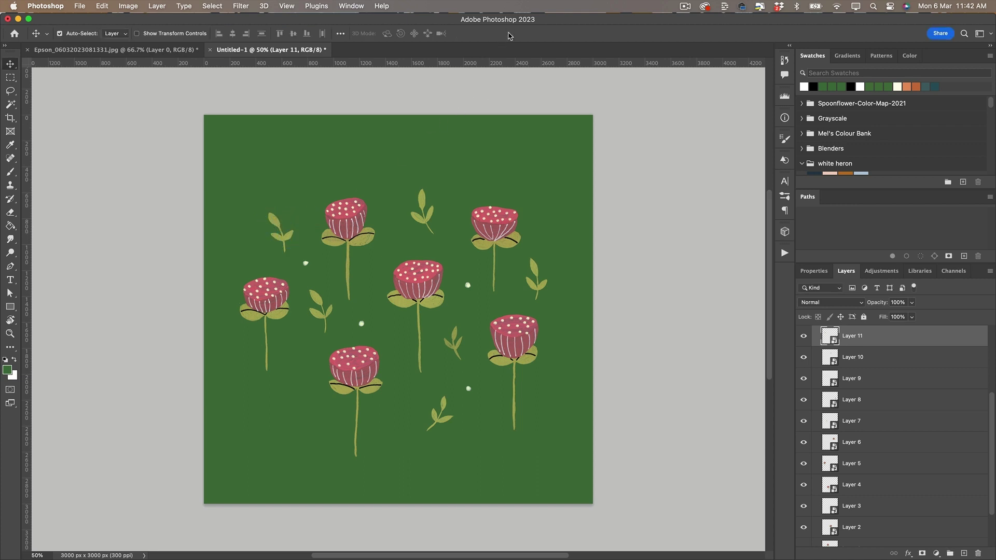
- Turn on Pattern Preview and lock the Color Fill 1 layer
click(286, 7)
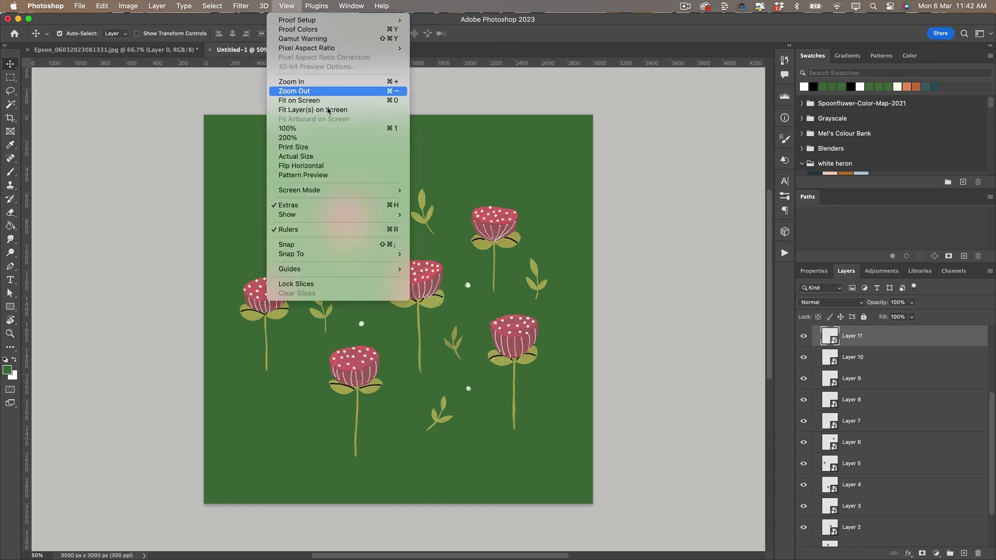
click(326, 176)
click(533, 419)
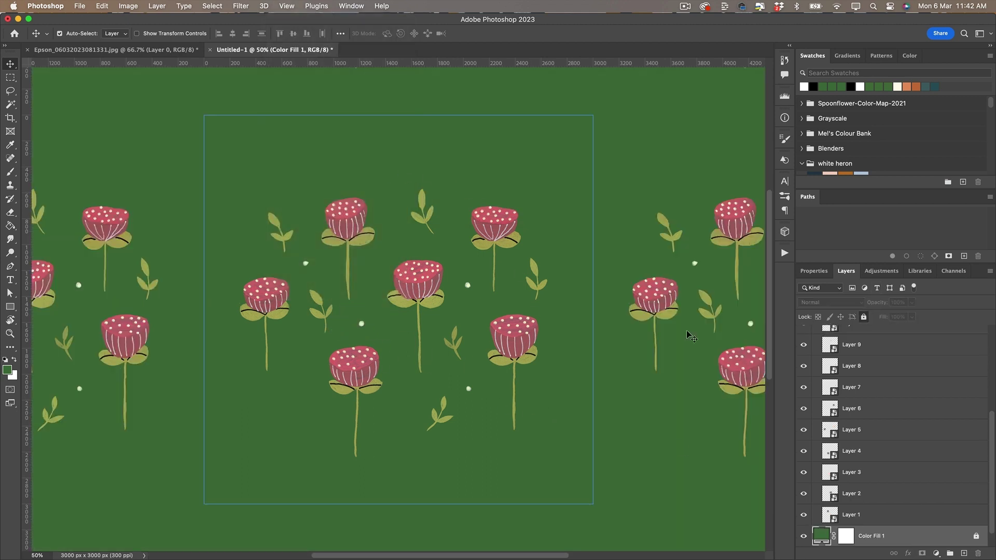
- Select all the motifs and move them together up and left so they cross the tile's top and left edges
drag(478, 441, 252, 208)
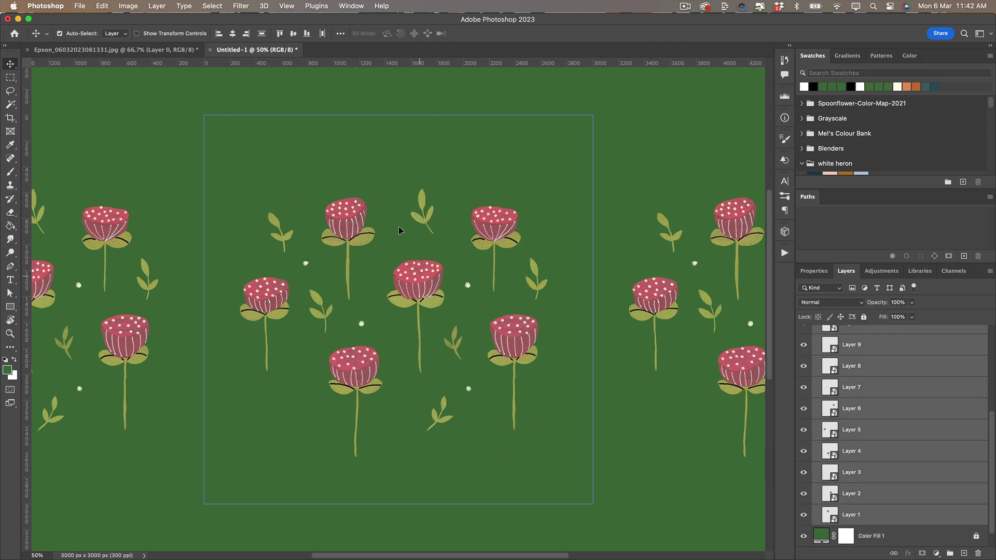
drag(427, 288, 358, 189)
- Duplicate a flower onto the lower part of the tile's left edge, mirror it horizontally, and copy a dot above it
drag(461, 271, 234, 362)
key(super+t)
right_click(216, 337)
click(244, 538)
click(510, 35)
drag(292, 224, 221, 271)
drag(205, 338, 193, 354)
- Duplicate the second-row middle flower straight down into the empty lower area and mirror it horizontally
drag(352, 186, 375, 376)
key(super+t)
right_click(385, 374)
click(412, 537)
key(Return)
- Duplicate the flower at the top edge into the lower-right part of the tile and mirror it horizontally
drag(272, 130, 499, 343)
key(super+t)
right_click(500, 342)
click(527, 538)
key(Return)
- Duplicate the flower from the tile's left-centre area onto the right part of the top edge and mirror it horizontally
drag(288, 275, 538, 119)
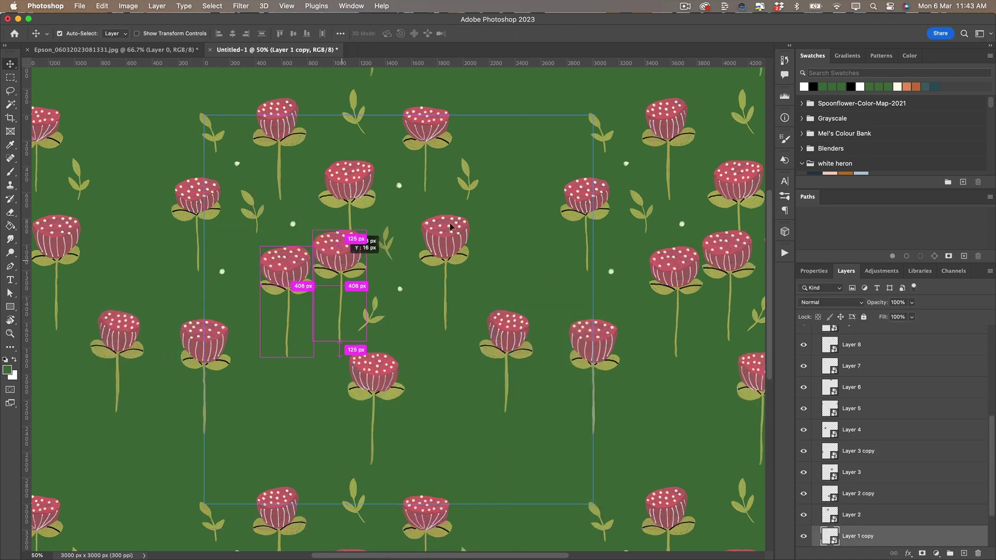
key(super+t)
right_click(538, 119)
click(584, 346)
key(Return)
- Shift the second-row right flower up and right, and nudge the flowers on the right and top edges to balance spacing
drag(438, 234, 469, 207)
drag(585, 199, 589, 192)
drag(531, 122, 538, 122)
- Duplicate the small central leaf sprig between the two right-hand flowers on the top edge and mirror it horizontally
key(super+t)
right_click(486, 129)
drag(415, 243, 487, 126)
click(535, 357)
key(Return)
- Raise the lower middle flower into the third row and rearrange the leaf sprigs and dot around it
drag(367, 320, 327, 337)
drag(381, 363, 422, 270)
drag(400, 289, 344, 297)
drag(414, 243, 415, 224)
drag(397, 288, 399, 284)
- Nudge the two flowers left of centre and the nearby sprigs and dot to even out their gaps
drag(293, 275, 286, 283)
drag(257, 213, 261, 218)
drag(355, 183, 344, 192)
drag(296, 224, 307, 233)
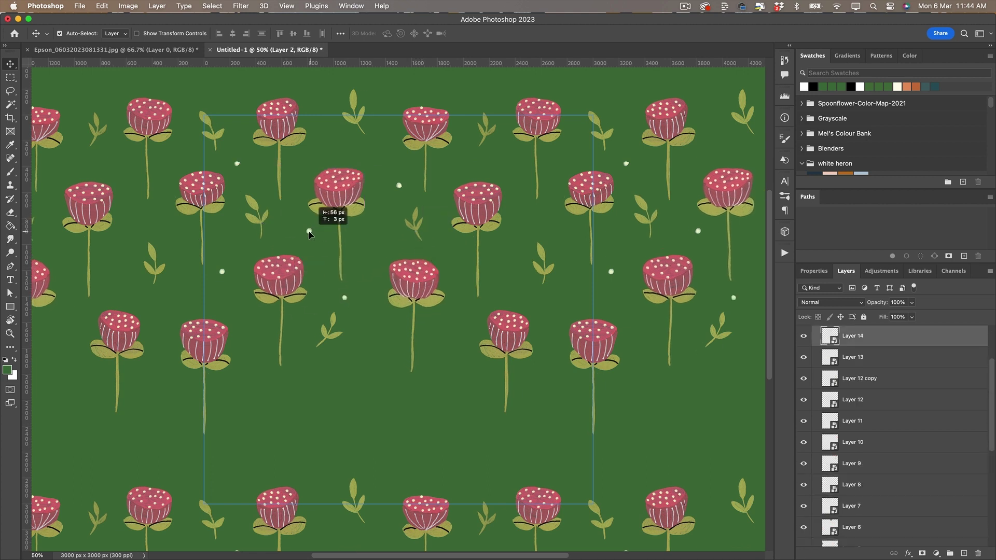
drag(413, 230, 404, 234)
- Raise the lower-right flower into the third row, and move and rotate the leaf sprig above it
click(542, 262)
drag(508, 337, 548, 282)
drag(541, 264, 534, 231)
key(super+t)
drag(559, 206, 539, 197)
click(509, 33)
- Fine-tune the positions of the second- and third-row flowers and the leaf sprigs between them
click(477, 202)
drag(549, 268, 541, 278)
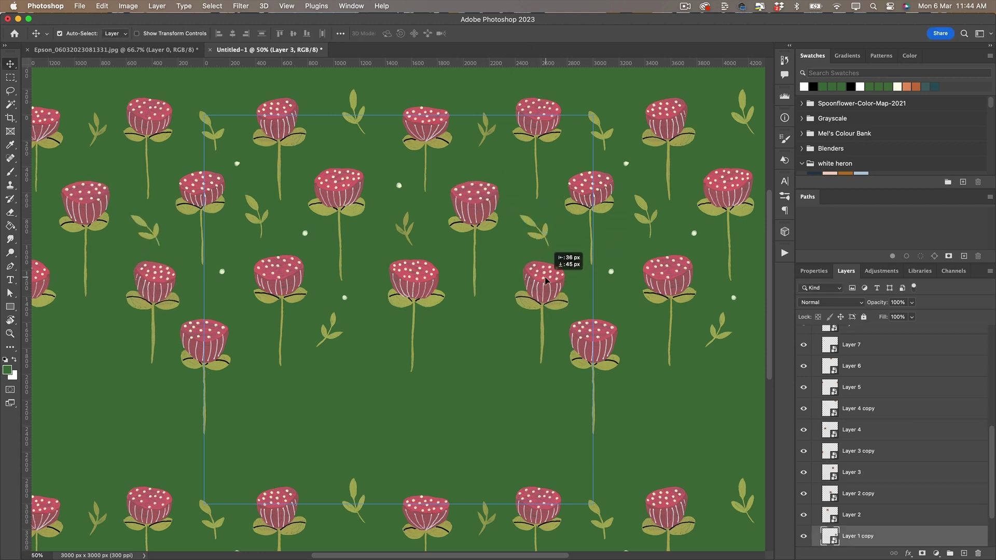
drag(536, 228, 541, 233)
drag(279, 274, 275, 282)
drag(257, 218, 261, 228)
drag(409, 235, 406, 235)
drag(478, 203, 481, 197)
- Duplicate the top-left flower into the right side of the fourth row, mirror it horizontally, and nudge the third-row middle flower
alt+drag(281, 136, 483, 361)
key(super+t)
right_click(312, 365)
click(342, 538)
click(511, 34)
drag(414, 280, 409, 283)
- Duplicate the new fourth-row flower to its left and mirror the copy horizontally
alt+drag(489, 356, 342, 353)
key(super+t)
right_click(341, 387)
click(365, 539)
key(Return)
- Adjust the fourth-row flowers' spacing, and move a dot and a leaf sprig into the gaps above them
mouse_move(605, 349)
mouse_down()
mouse_move(605, 370)
mouse_move(614, 361)
mouse_up()
drag(478, 351, 472, 360)
drag(340, 353, 369, 251)
drag(325, 314, 335, 313)
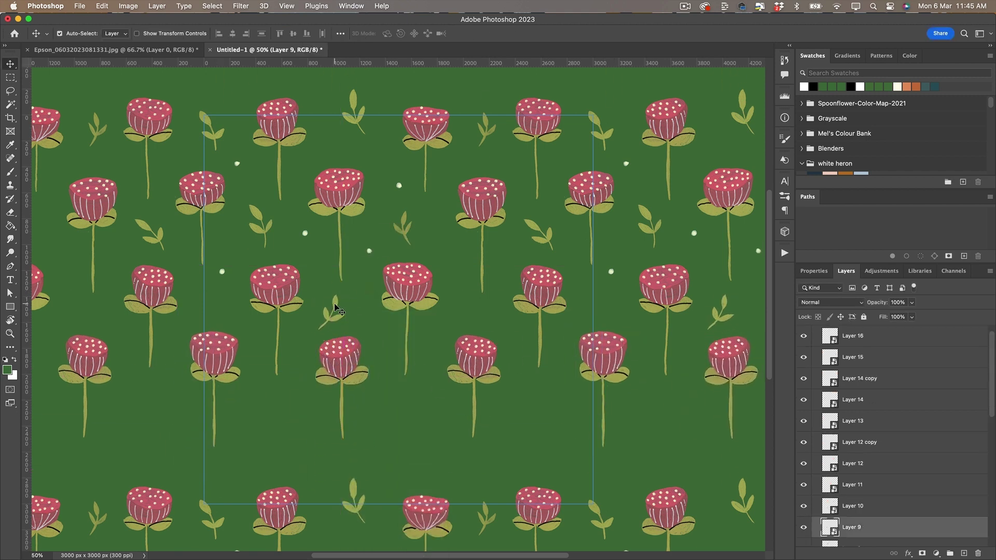
drag(214, 357, 211, 356)
- Raise the second-row flowers, the small sprig beneath them and the third-row middle flower to tighten the rows
drag(339, 189, 345, 174)
drag(591, 190, 593, 177)
drag(487, 205, 486, 188)
drag(404, 228, 404, 216)
drag(408, 285, 413, 263)
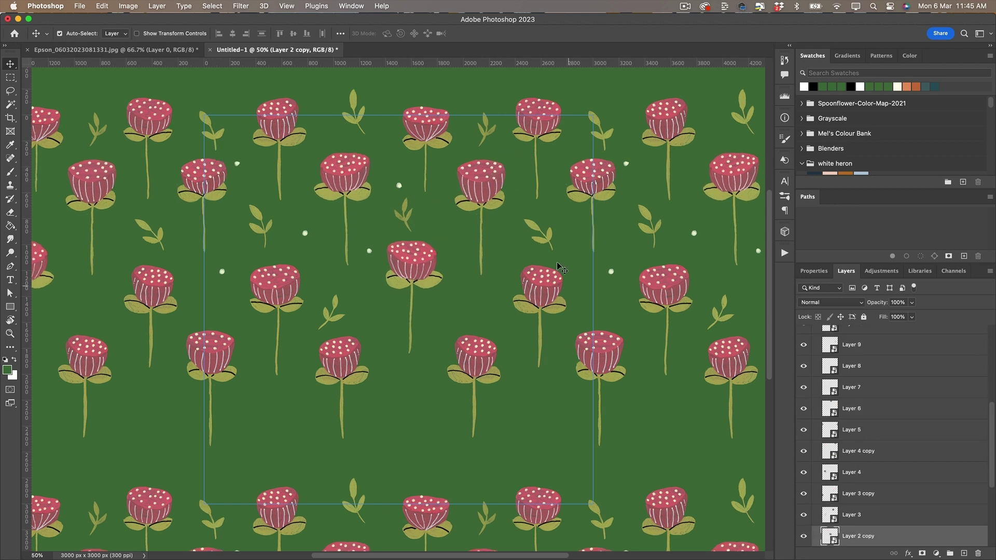
- Raise the outer third-row flowers and move the leaf sprigs and dot above them into the adjacent gaps
drag(541, 235, 570, 226)
drag(544, 286, 549, 257)
drag(261, 228, 317, 232)
drag(276, 283, 275, 253)
mouse_move(305, 233)
mouse_down()
mouse_move(296, 171)
mouse_move(310, 232)
mouse_up()
click(314, 232)
- Raise the fourth-row flowers closer to the third row and reposition the nearby sprigs and a dot
drag(369, 251, 383, 136)
drag(408, 218, 457, 241)
drag(414, 264, 414, 257)
drag(337, 315, 304, 319)
drag(338, 352, 346, 325)
drag(471, 351, 478, 322)
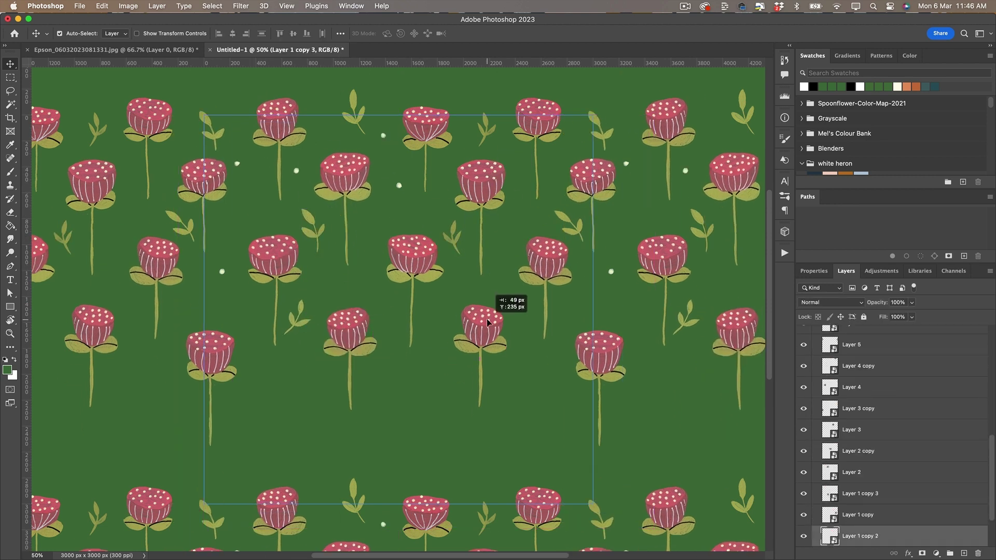
drag(220, 361, 225, 332)
- Select the third- and fourth-row flowers in groups and move them down to even out the vertical row spacing
drag(279, 259, 280, 390)
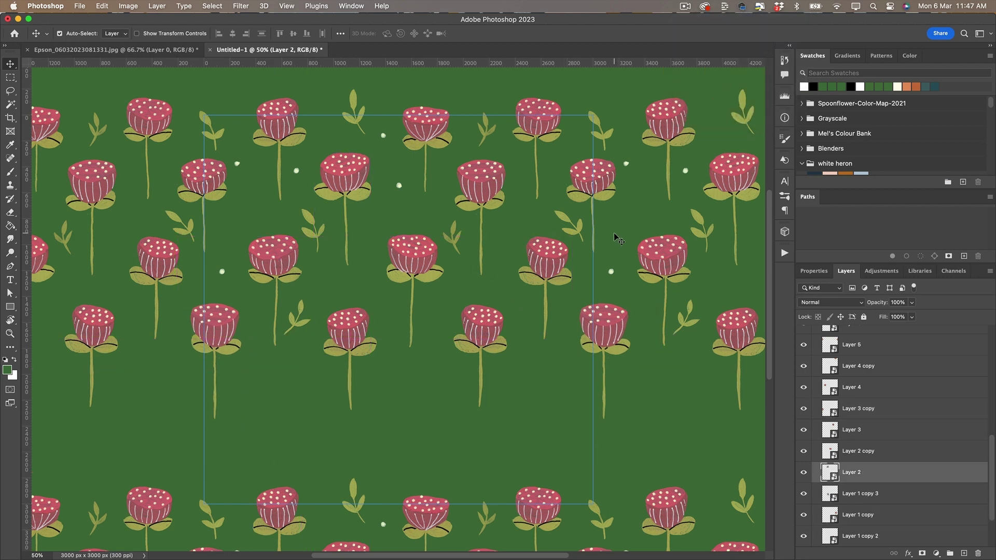
drag(203, 328, 453, 418)
click(441, 449)
click(426, 250)
key(super+z)
key(super+z)
key(super+z)
key(super+z)
key(super+z)
key(super+z)
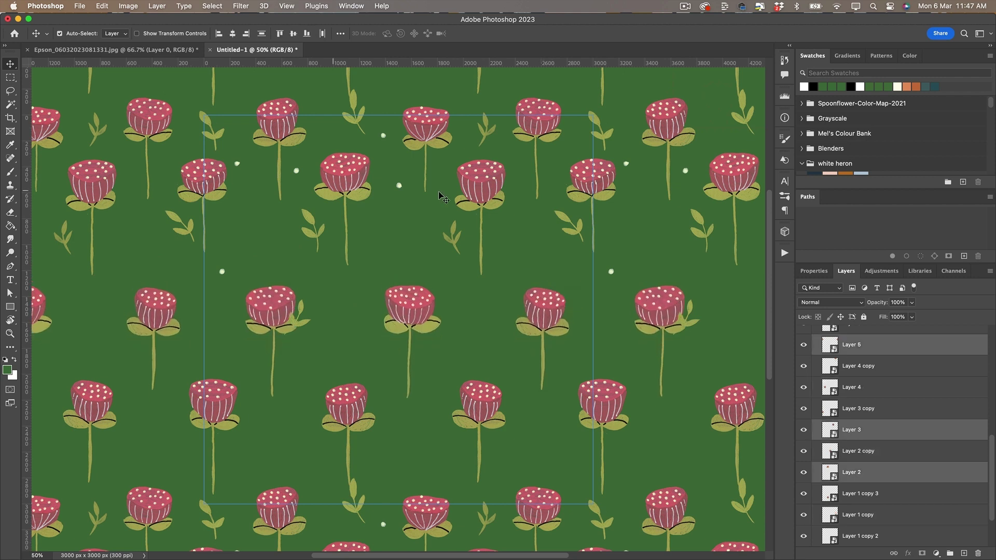
- Lower the second flower row and reposition the three leaf sprigs between its stems
drag(410, 248, 402, 258)
drag(315, 228, 263, 241)
drag(173, 216, 148, 238)
click(402, 249)
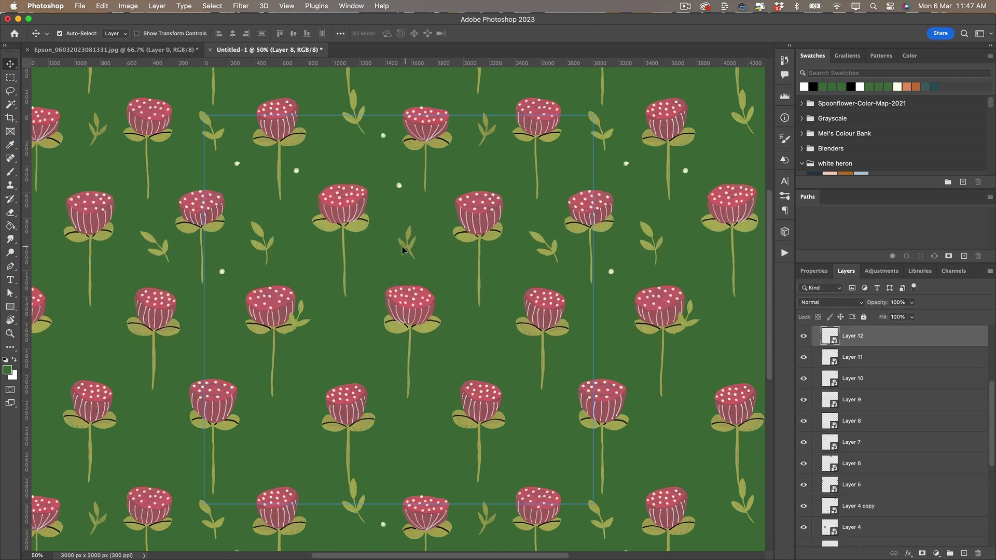
- Reposition the top-edge and third-row leaf sprigs, and duplicate two sprigs onto the left edge and into the lower centre gap
drag(360, 119, 351, 140)
drag(302, 327, 342, 353)
click(473, 316)
drag(408, 248, 210, 339)
drag(259, 233, 417, 449)
- Duplicate the corner leaf sprig into the lower-left gap between the flowers and mirror it horizontally
drag(601, 140, 269, 447)
key(super+t)
right_click(271, 441)
click(304, 539)
key(Return)
- Duplicate the second-row left leaf sprig into the lower-right gap and mirror it horizontally
right_click(255, 223)
drag(259, 236, 544, 440)
key(super+r)
key(super+t)
right_click(545, 440)
click(576, 538)
key(Return)
- Duplicate the third-row leaf sprig into the gap on its right, and nudge the lower-left sprig and the fourth-row right flower
drag(270, 428, 271, 437)
drag(333, 342, 479, 339)
drag(475, 400, 478, 406)
click(483, 336)
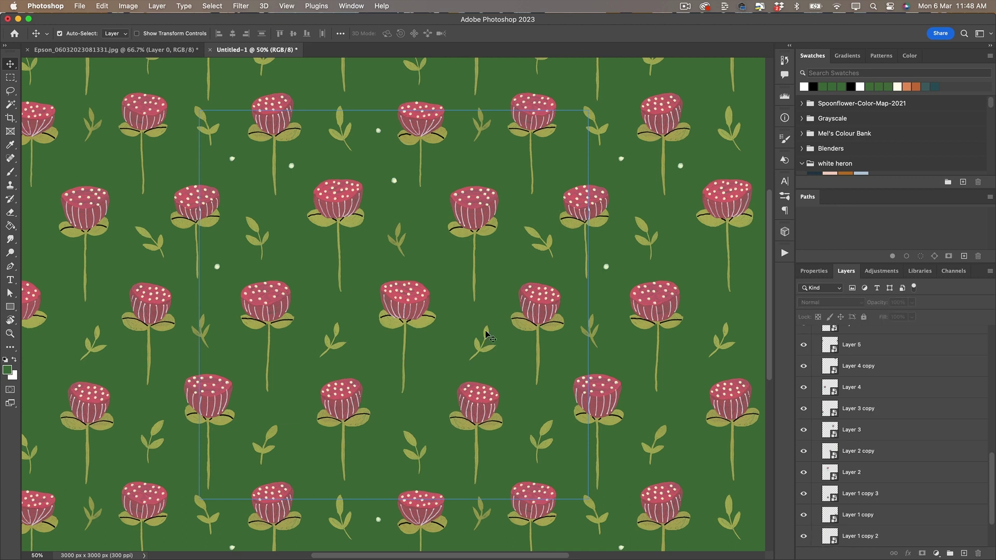
- Mirror the third-row right leaf sprig horizontally and nudge it slightly down
key(super+t)
right_click(484, 333)
click(516, 539)
drag(482, 342, 483, 346)
key(Return)
- Duplicate white dots into the empty gaps around the flowers in the upper half of the tile
drag(394, 181, 504, 269)
drag(267, 119, 317, 110)
drag(291, 166, 227, 109)
drag(480, 165, 570, 167)
drag(504, 269, 575, 123)
drag(297, 262, 453, 269)
drag(504, 270, 367, 256)
- Duplicate white dots into the gaps in the lower half of the tile, and nudge the third-row right sprig and nearby dots
drag(395, 181, 288, 370)
drag(217, 267, 513, 372)
drag(480, 340, 473, 338)
drag(452, 269, 509, 454)
drag(569, 167, 576, 358)
drag(513, 373, 428, 372)
drag(481, 165, 225, 447)
drag(393, 181, 379, 345)
click(481, 165)
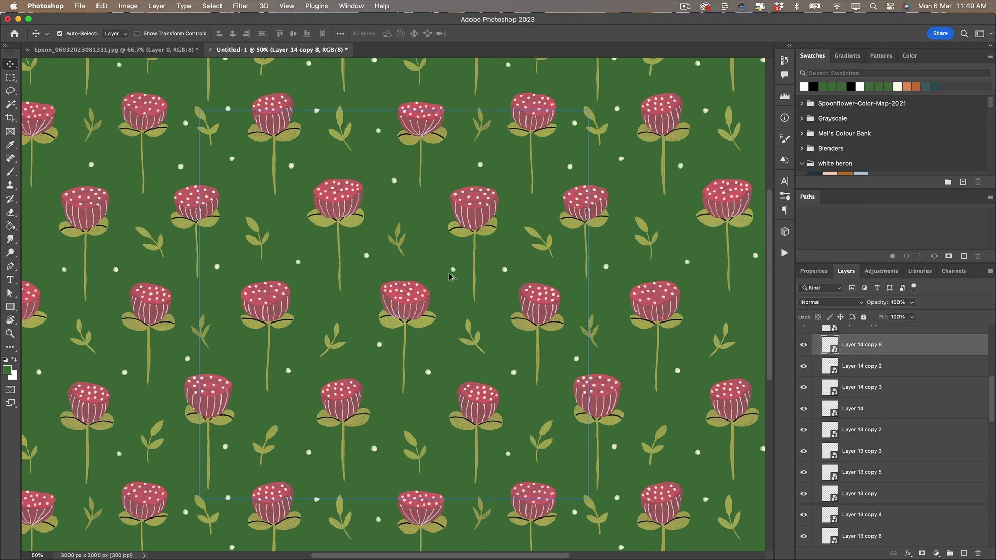
drag(263, 325, 249, 337)
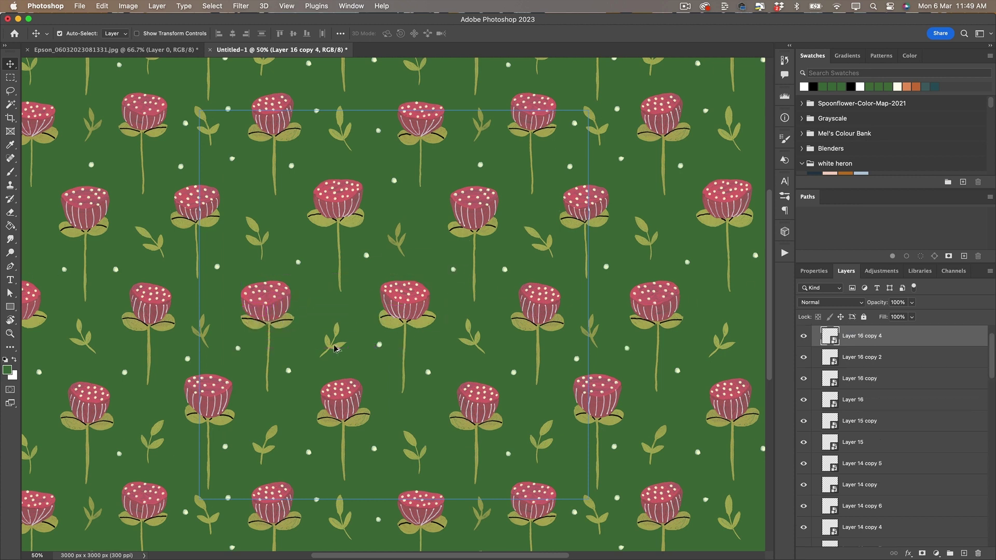
drag(505, 272, 576, 259)
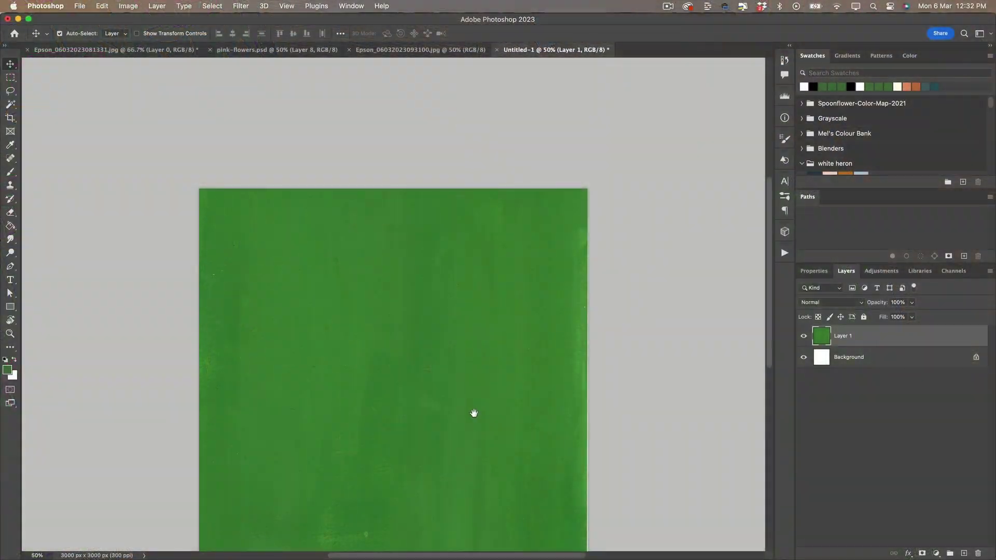
drag(473, 413, 461, 262)
click(861, 358)
key(Delete)
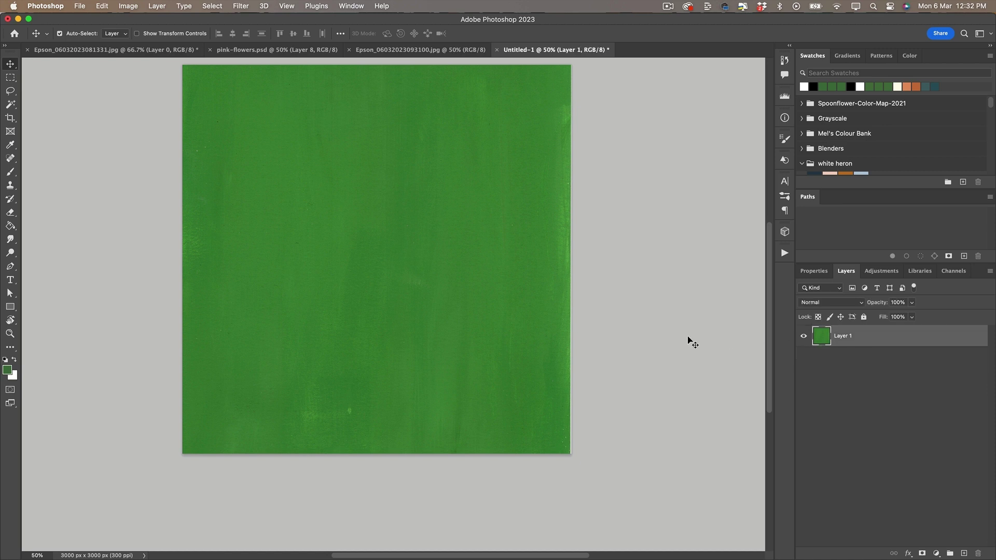
key(super+z)
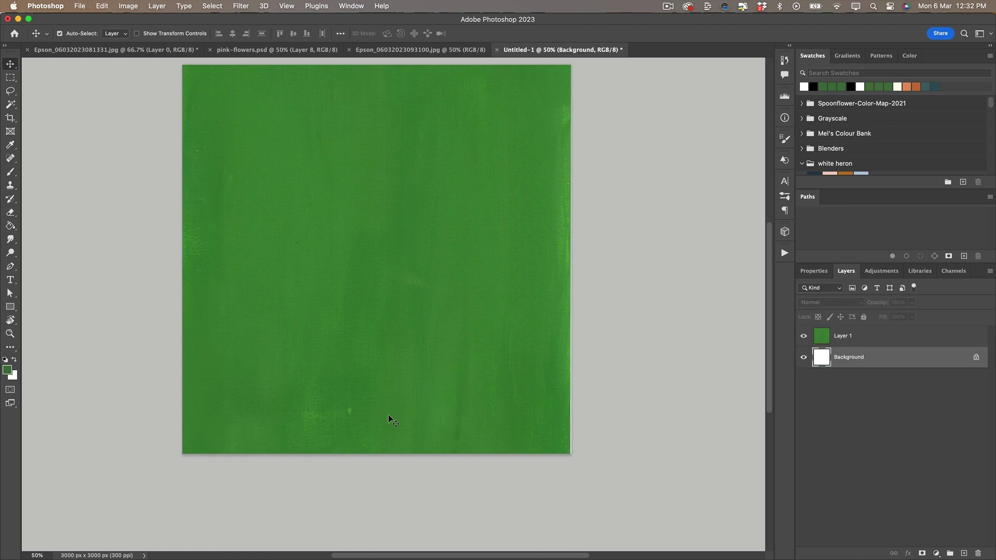
click(361, 421)
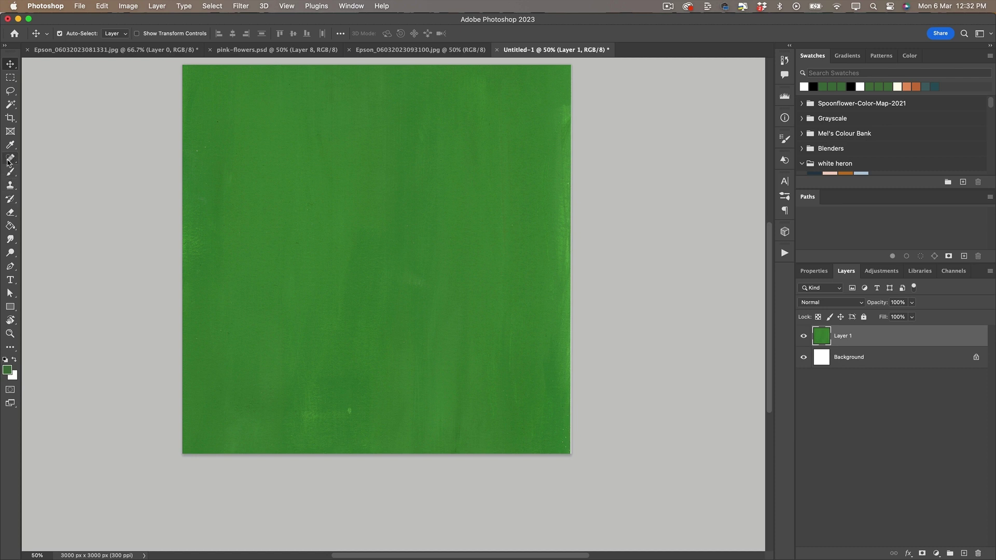
- Free-transform the painted green texture so it covers the white sliver along the canvas's right edge
click(9, 160)
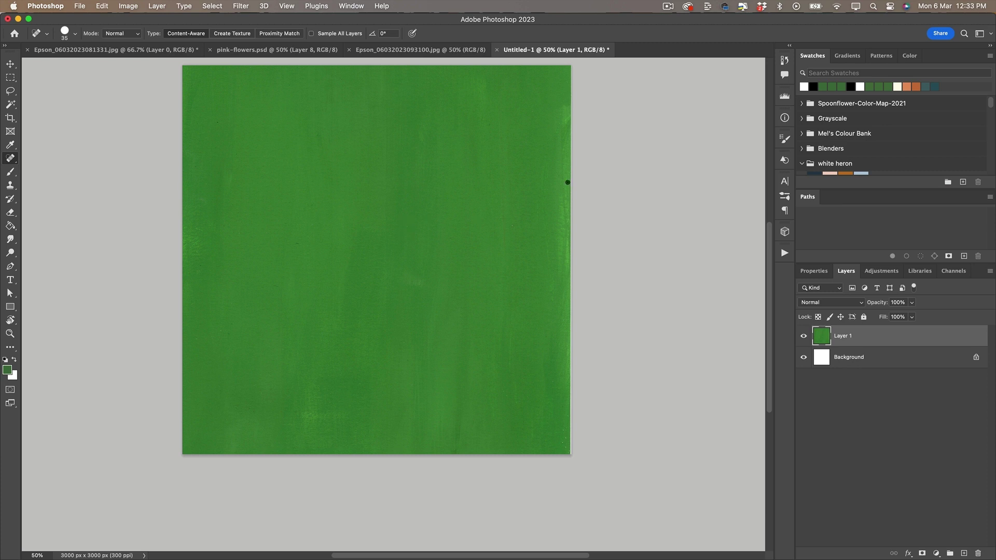
key(super+t)
mouse_move(499, 295)
mouse_down()
mouse_move(510, 297)
mouse_move(501, 297)
mouse_up()
click(525, 34)
key(j)
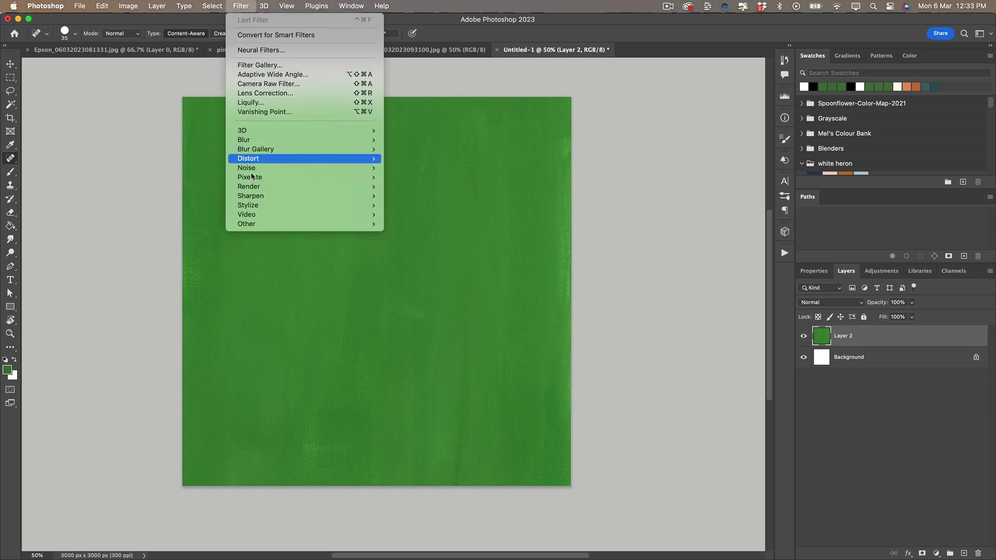
- Offset the painted green layer 1500 pixels right and 1500 pixels down, wrapping the undefined areas around
mouse_move(264, 224)
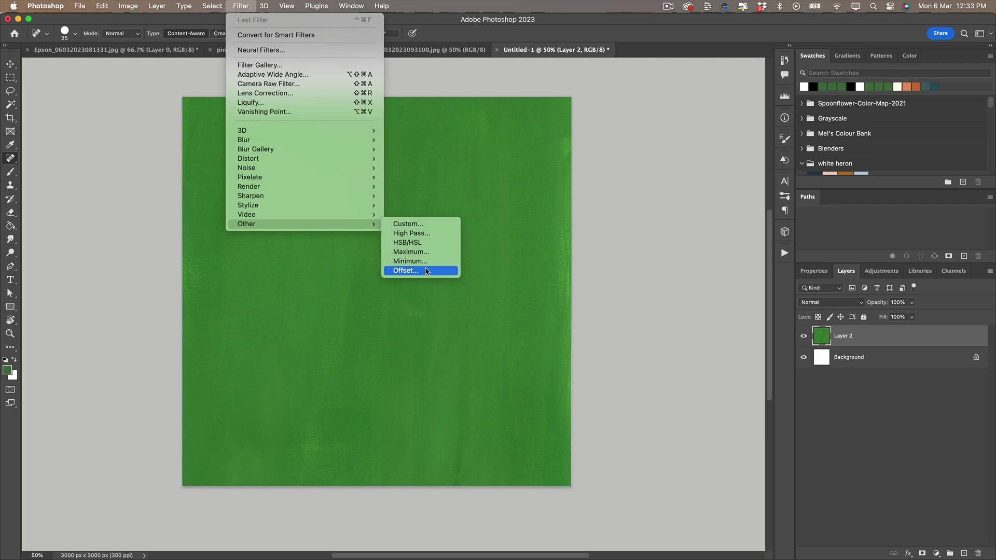
click(405, 271)
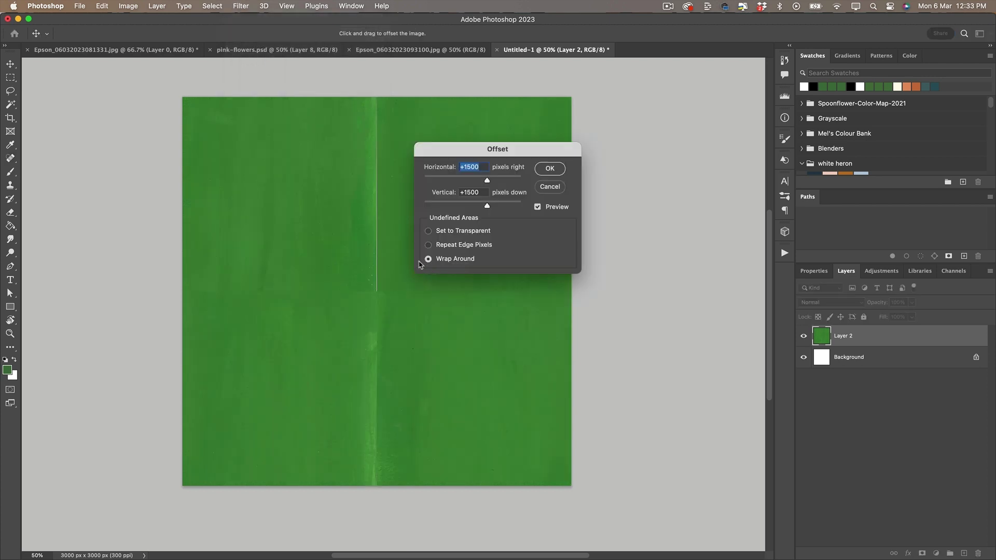
click(469, 167)
double_click(468, 191)
click(558, 169)
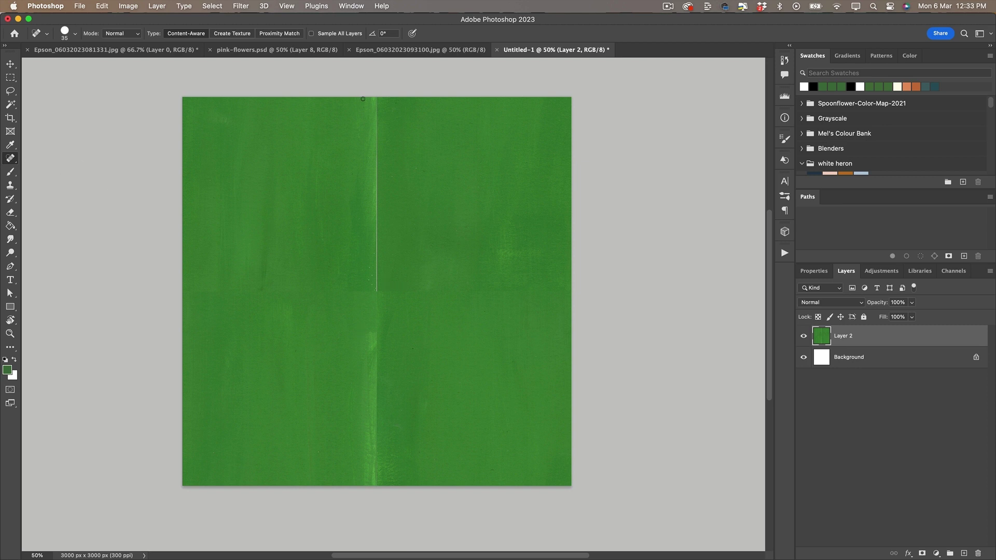
- Remove the thin white line along the upper half of the vertical seam with the Spot Healing Brush
drag(377, 99, 381, 290)
right_click(10, 161)
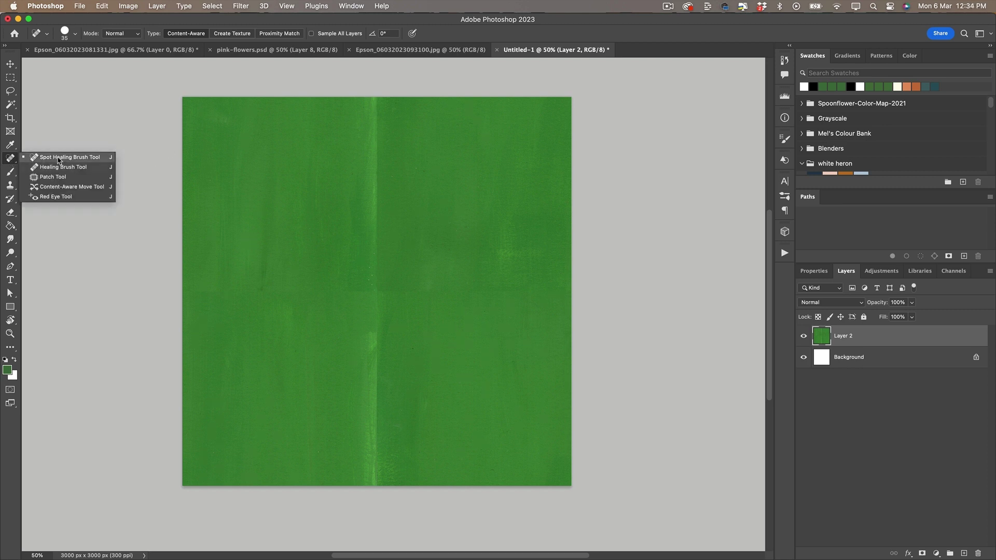
click(58, 158)
- Clone-stamp clean green paint over the upper half of the vertical seam with a 250 px brush
click(16, 187)
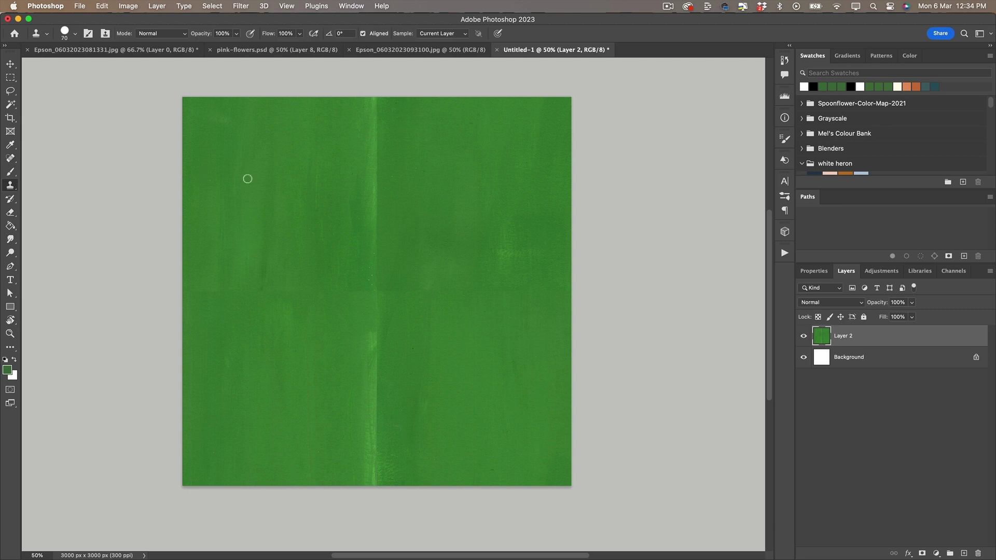
click(386, 206)
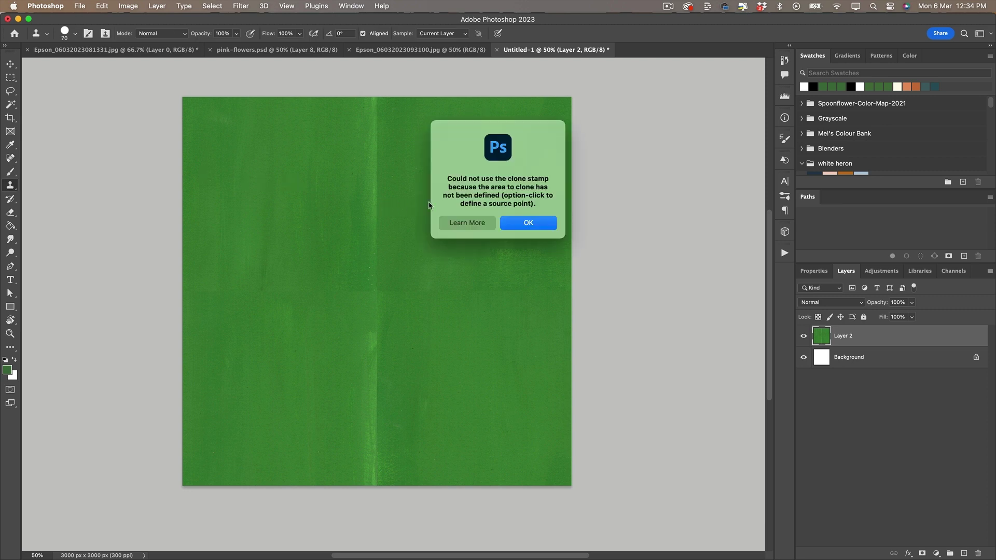
click(512, 224)
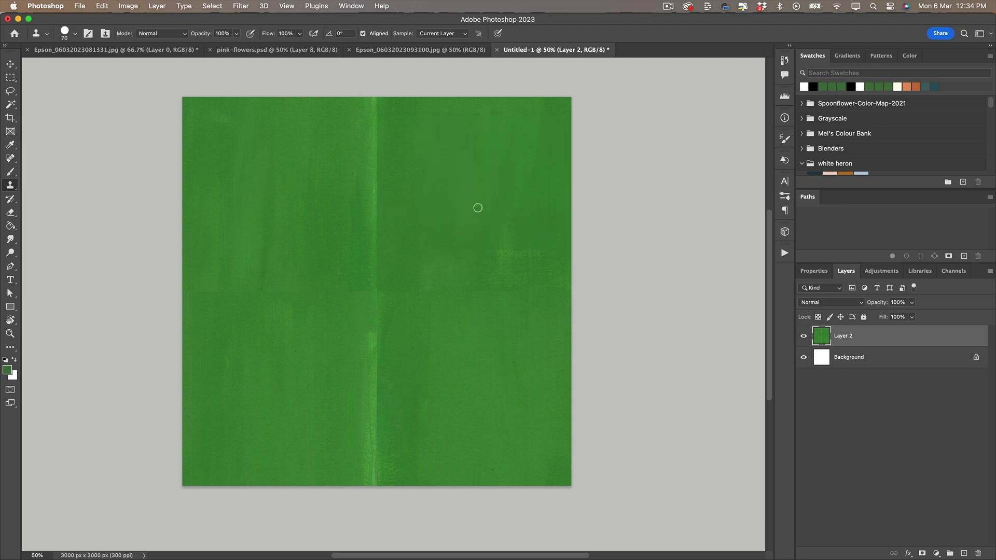
key(bracketright)
key(bracketright)
key(bracketright)
key(bracketright)
key(bracketright)
key(bracketright)
alt+click(440, 205)
mouse_move(367, 190)
mouse_down()
mouse_move(415, 174)
mouse_move(377, 162)
mouse_move(375, 172)
mouse_move(370, 125)
mouse_move(382, 149)
mouse_move(381, 203)
mouse_move(400, 211)
mouse_move(409, 147)
mouse_move(405, 166)
mouse_move(371, 161)
mouse_move(370, 268)
mouse_up()
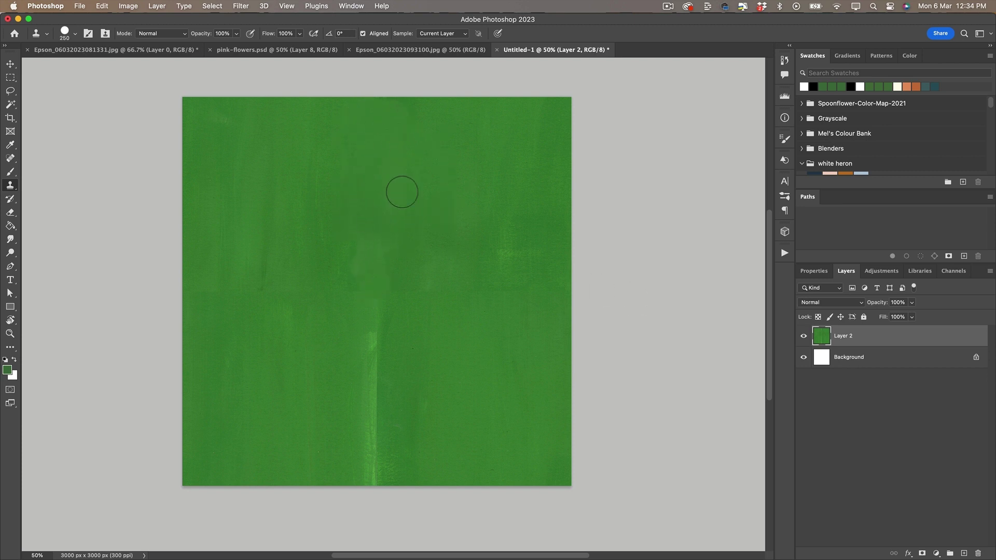
click(376, 312)
- Heal the right half of the horizontal seam and clone-stamp green paint over the lower half of the vertical seam
key(j)
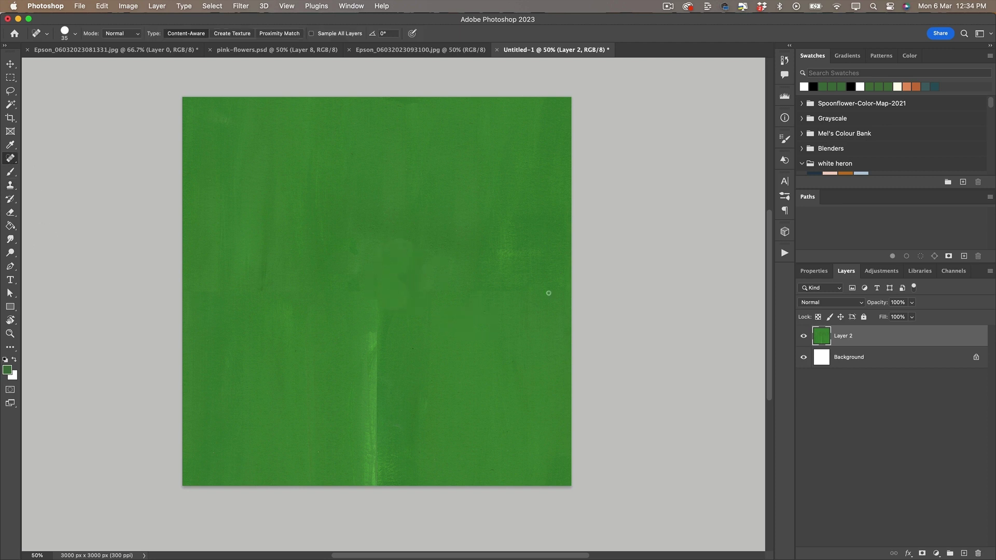
shift+click(569, 289)
click(10, 158)
click(9, 185)
drag(371, 383, 371, 471)
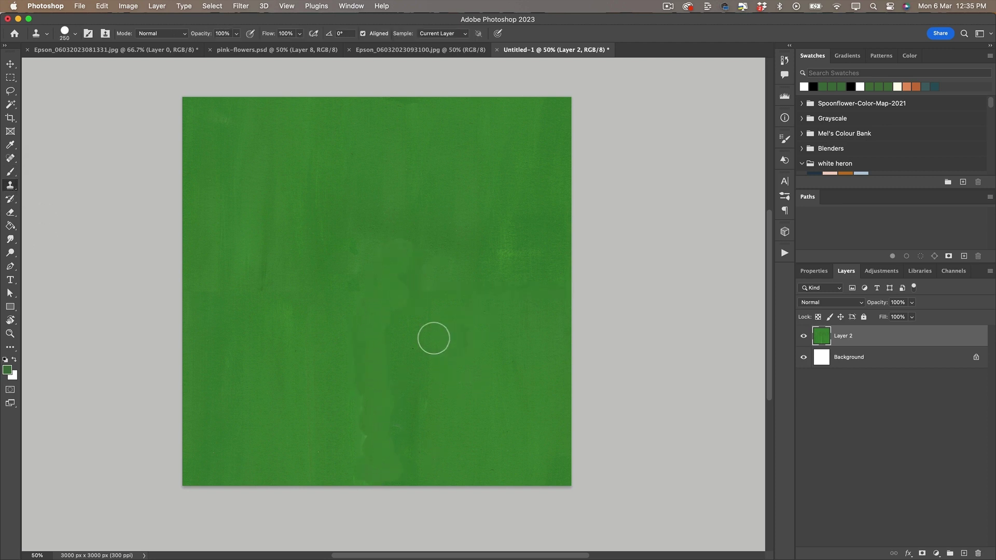
- Blend the cloned patch edges, bright spots and remaining horizontal seam with the Spot Healing Brush at 100 px
key(j)
key(bracketright)
key(bracketright)
key(bracketright)
key(bracketright)
key(bracketright)
drag(397, 314, 384, 383)
click(388, 332)
drag(398, 281, 413, 264)
mouse_move(427, 265)
mouse_down()
mouse_move(399, 239)
mouse_move(419, 244)
mouse_up()
mouse_move(367, 387)
mouse_down()
mouse_move(356, 425)
mouse_move(344, 318)
mouse_up()
drag(358, 410, 375, 454)
drag(359, 349, 360, 294)
mouse_move(400, 304)
mouse_down()
mouse_move(378, 361)
mouse_move(387, 320)
mouse_up()
mouse_move(356, 400)
mouse_down()
mouse_move(367, 480)
mouse_move(394, 382)
mouse_up()
click(391, 481)
drag(389, 404, 396, 466)
drag(380, 382, 391, 394)
drag(392, 442, 398, 471)
drag(416, 298, 400, 273)
drag(486, 256, 536, 260)
mouse_move(193, 292)
mouse_down()
mouse_move(274, 291)
mouse_move(265, 314)
mouse_move(260, 296)
mouse_up()
drag(393, 424, 389, 447)
drag(430, 372, 428, 470)
drag(413, 299, 388, 331)
drag(258, 298, 202, 295)
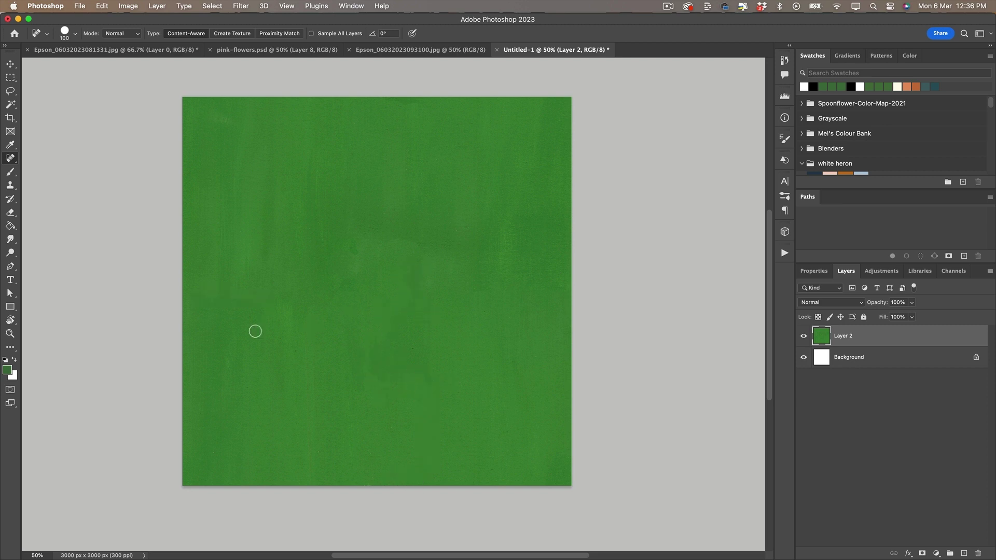
- Touch up the remaining hard edges along the healed seams with the Clone Stamp at 80 px
click(9, 185)
key(bracketleft)
key(bracketleft)
key(bracketleft)
key(bracketleft)
key(bracketleft)
key(bracketleft)
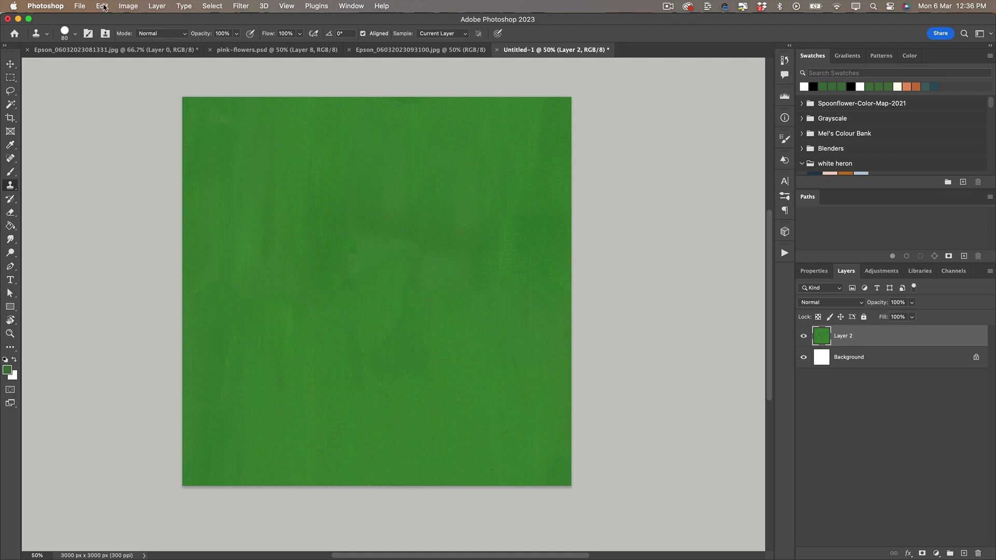
- Define the seamless painted green texture as a pattern, keeping the suggested name
click(102, 7)
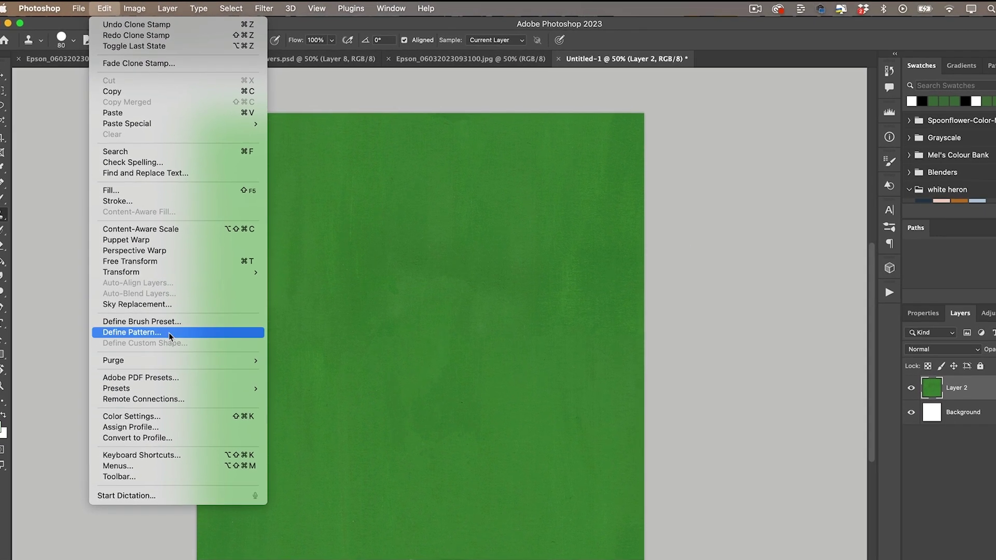
click(170, 332)
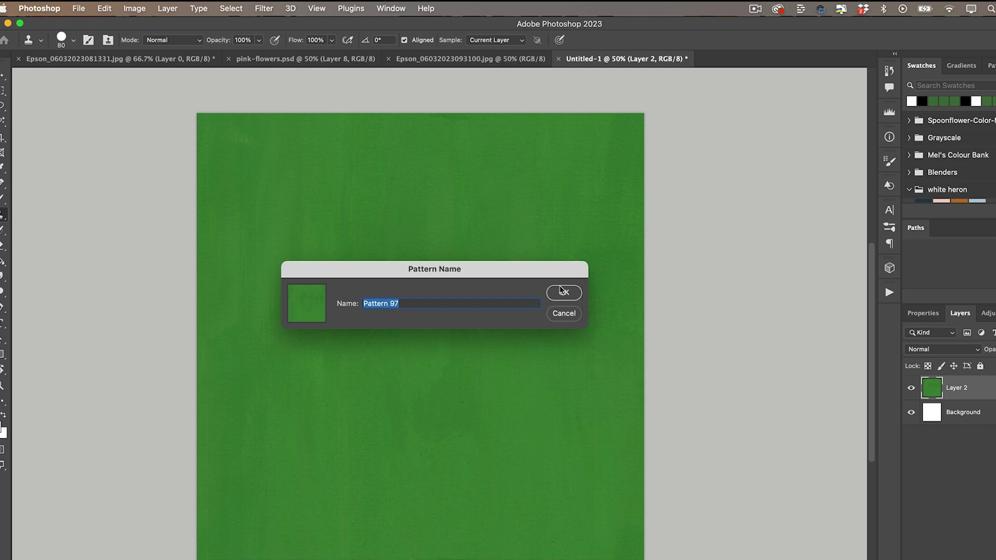
click(561, 291)
- Switch to the pink-flowers.psd document and add a pattern fill layer directly above the solid green fill layer
click(284, 59)
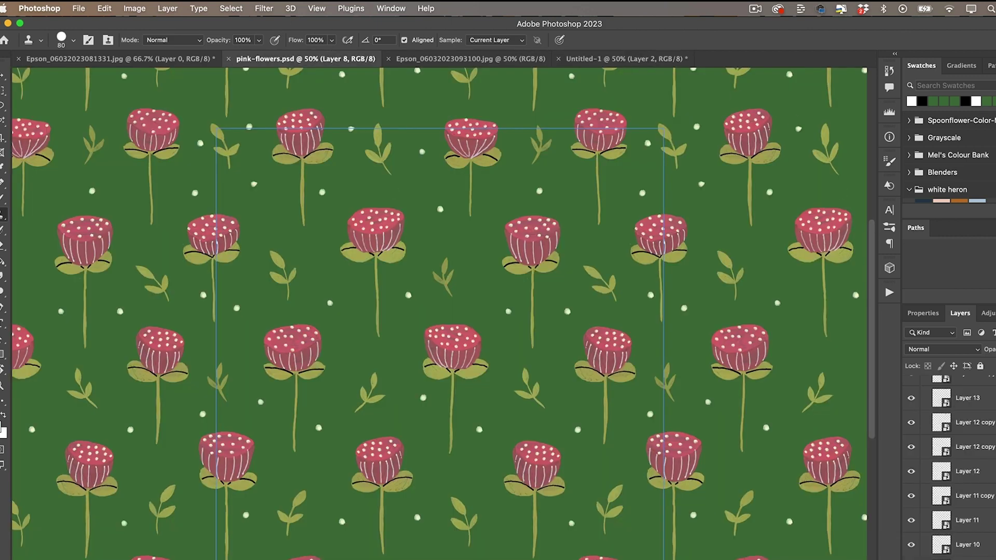
scroll(955, 466, down, 10)
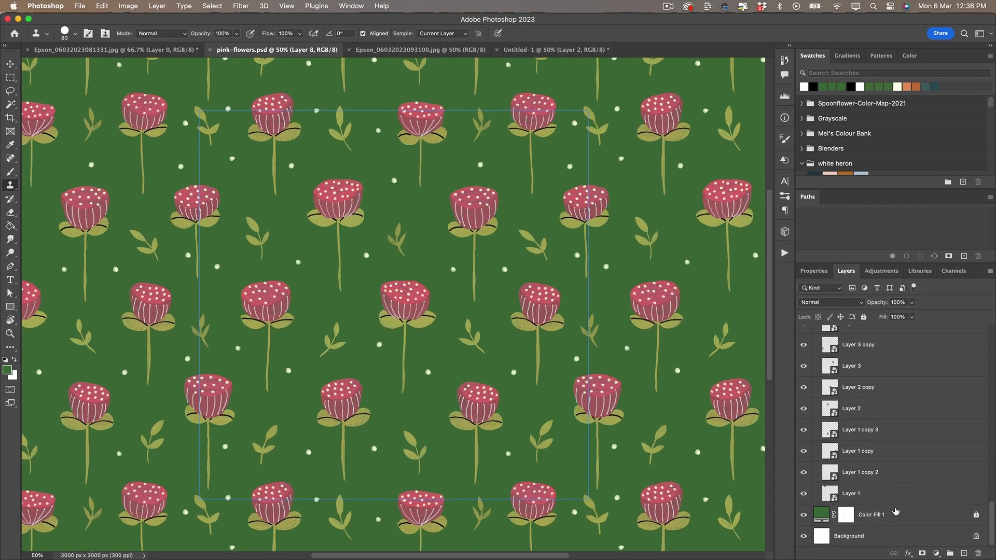
click(895, 513)
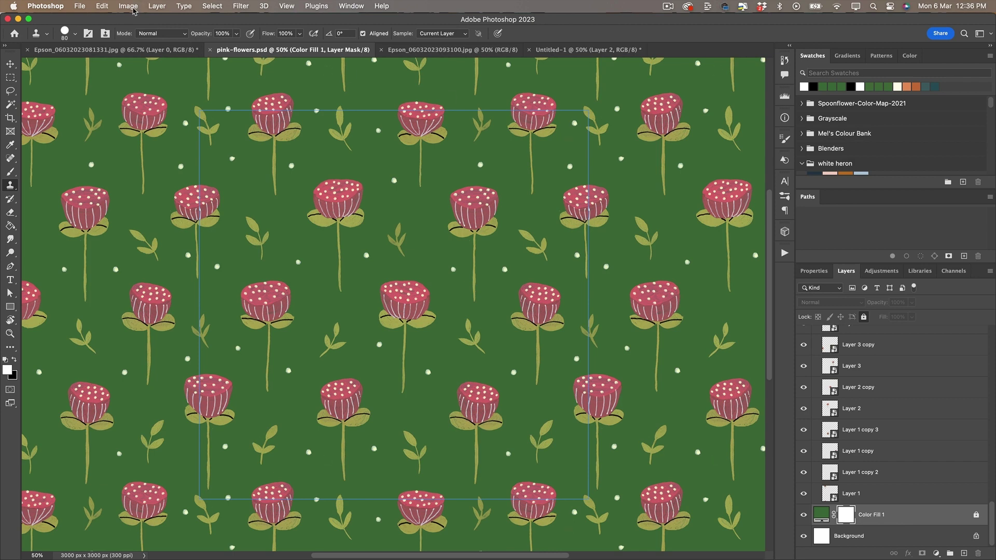
click(156, 6)
mouse_move(255, 131)
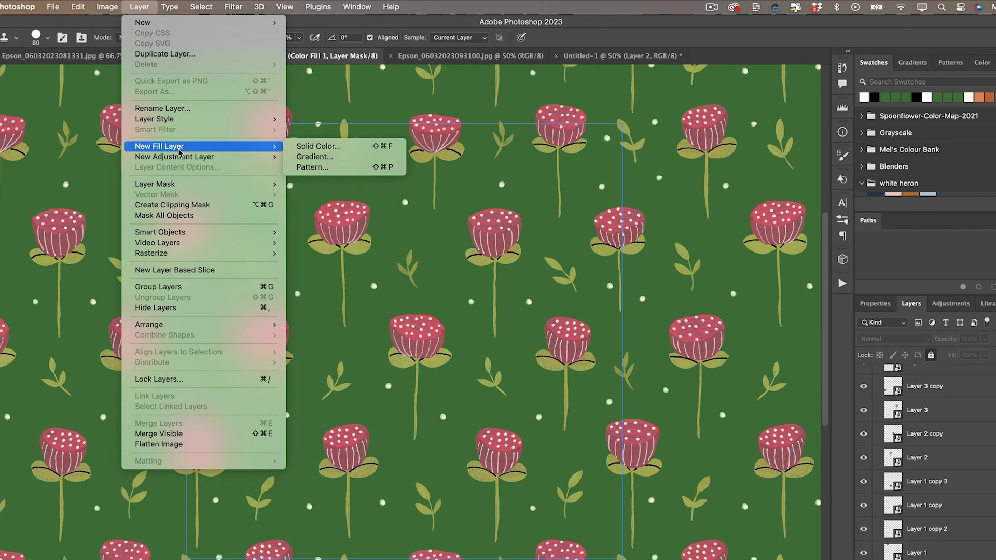
click(311, 167)
click(328, 226)
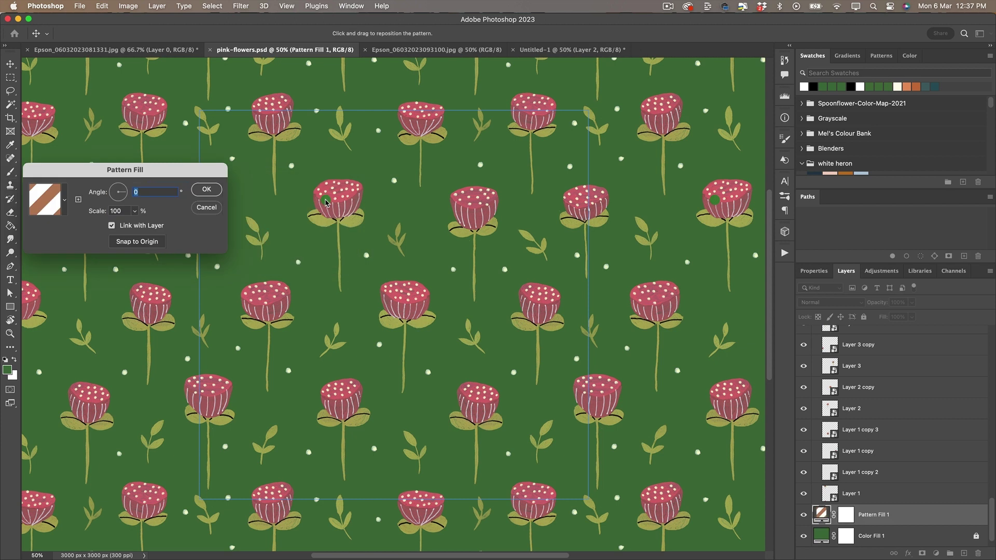
- Apply the painted green texture to the pattern fill at 100% scale and 0° angle
click(65, 203)
scroll(65, 410, down, 5)
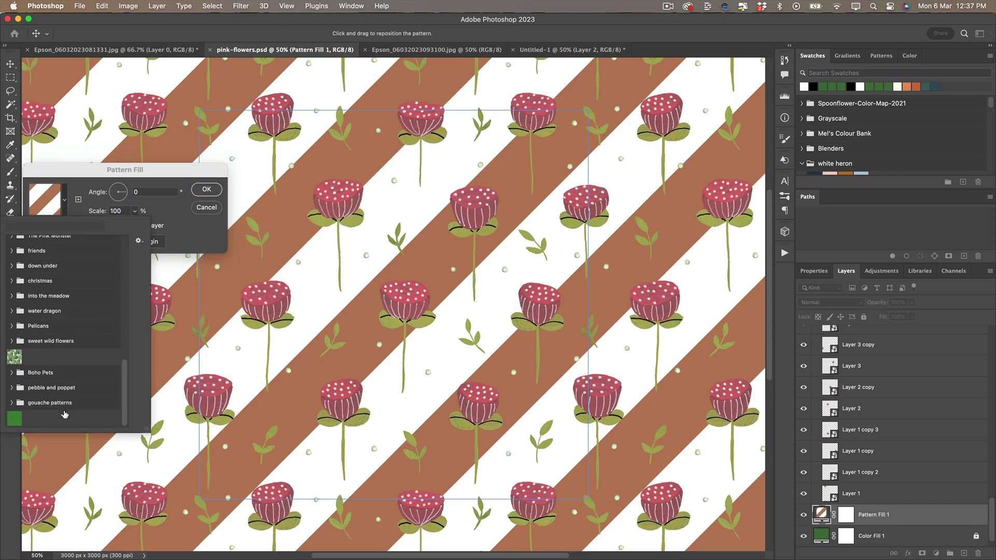
click(14, 419)
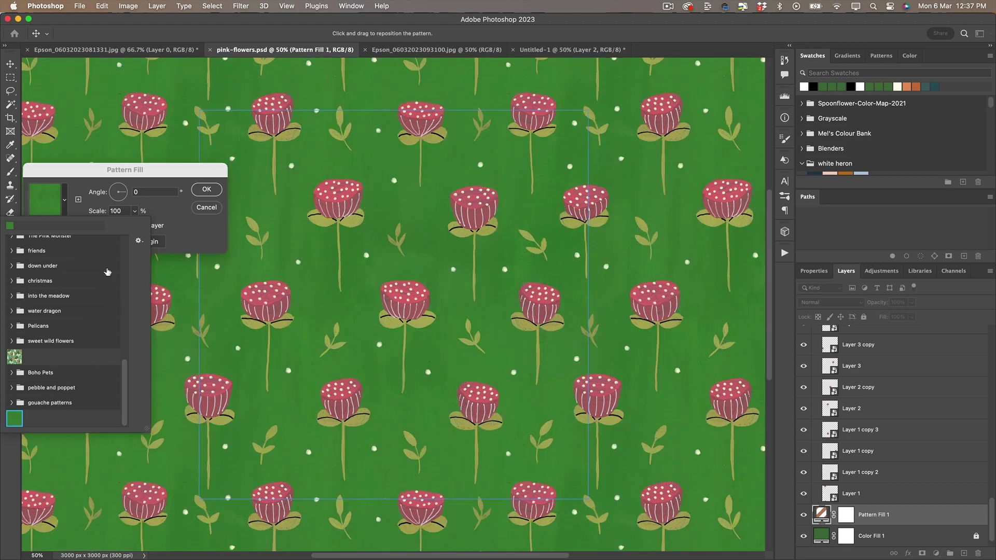
click(163, 207)
click(207, 192)
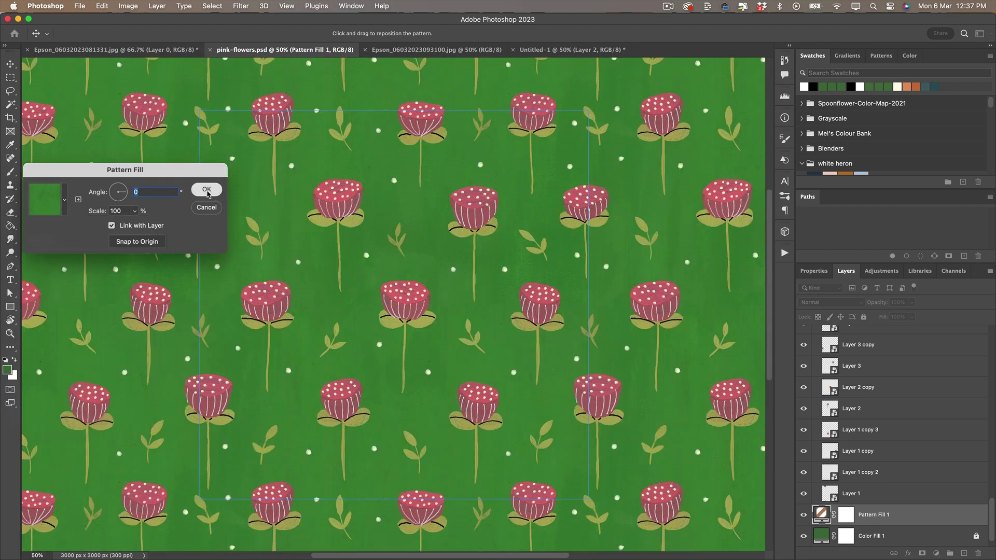
click(206, 191)
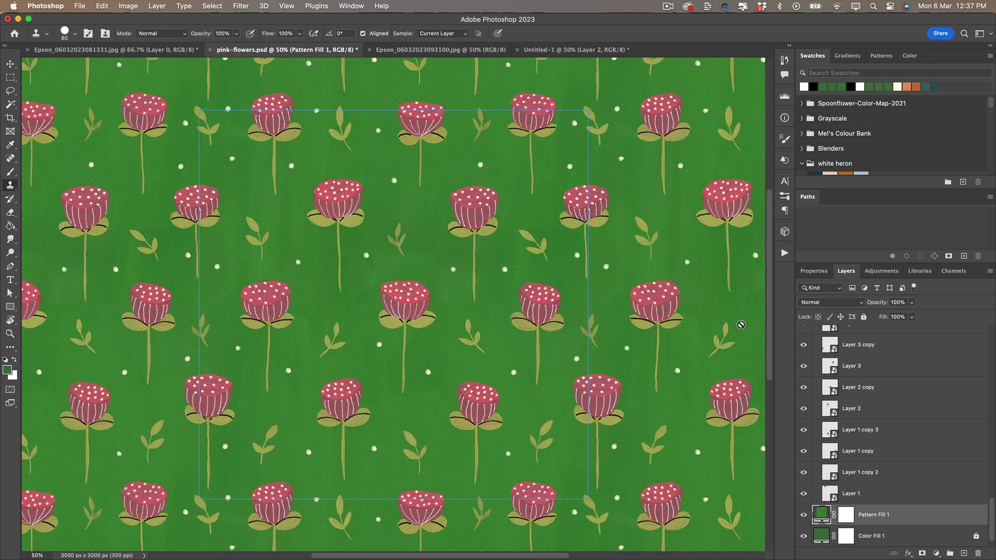
- Check how the painted background repeats across the preview and save pink-flowers.psd
key(super+minus)
key(super+minus)
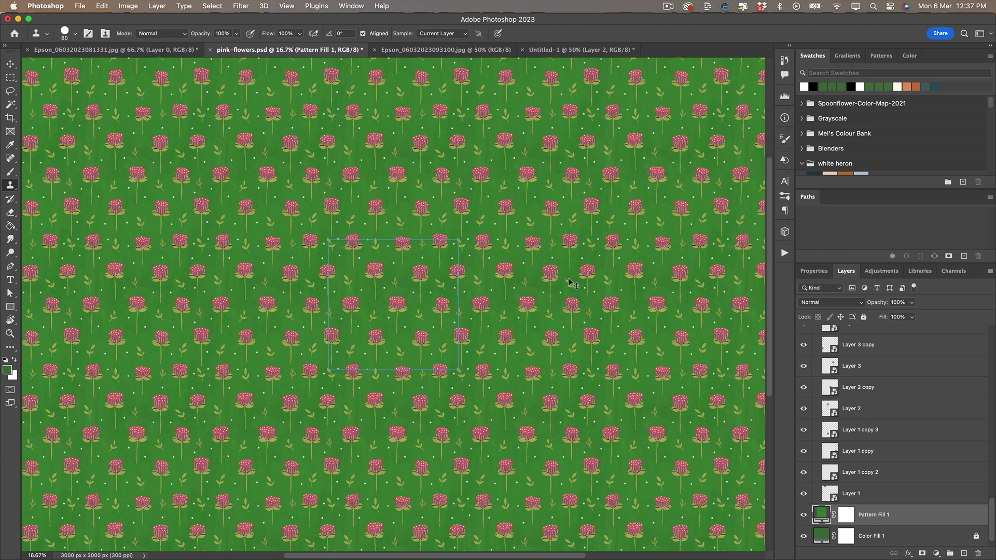
key(super+plus)
key(super+plus)
key(super+plus)
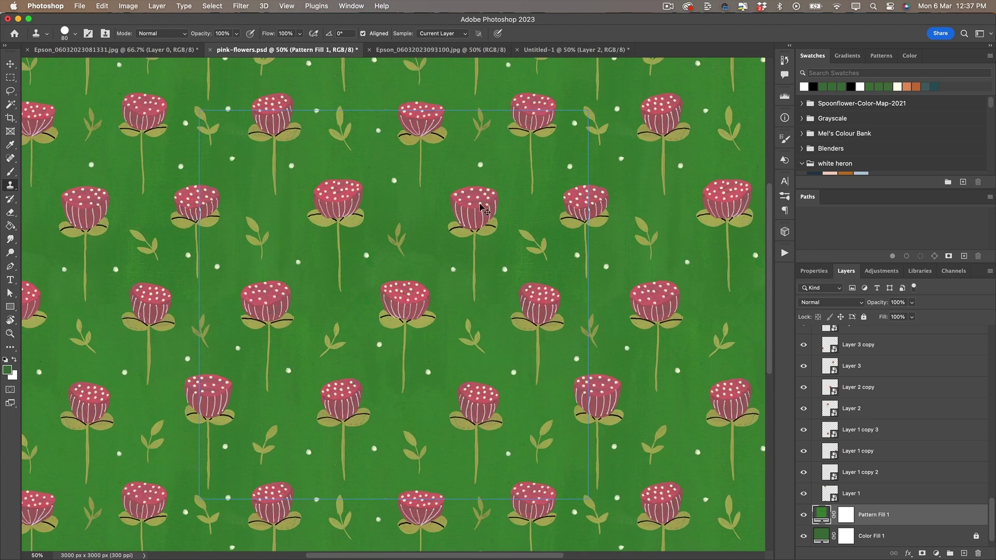
key(super+s)
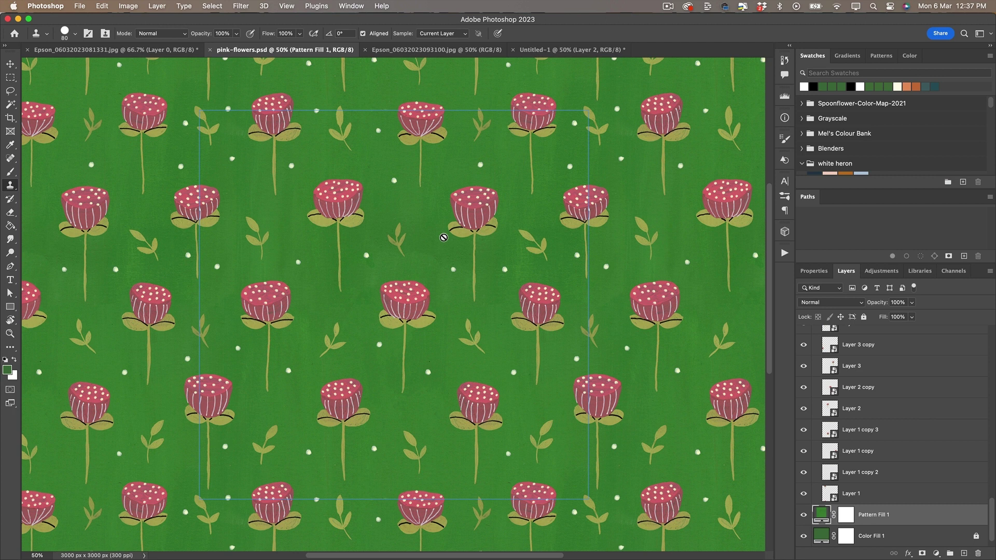
- Set up an export of the pink-flowers tile as a 3000 × 3000 px JPG at 100% scale with raised image quality
click(80, 7)
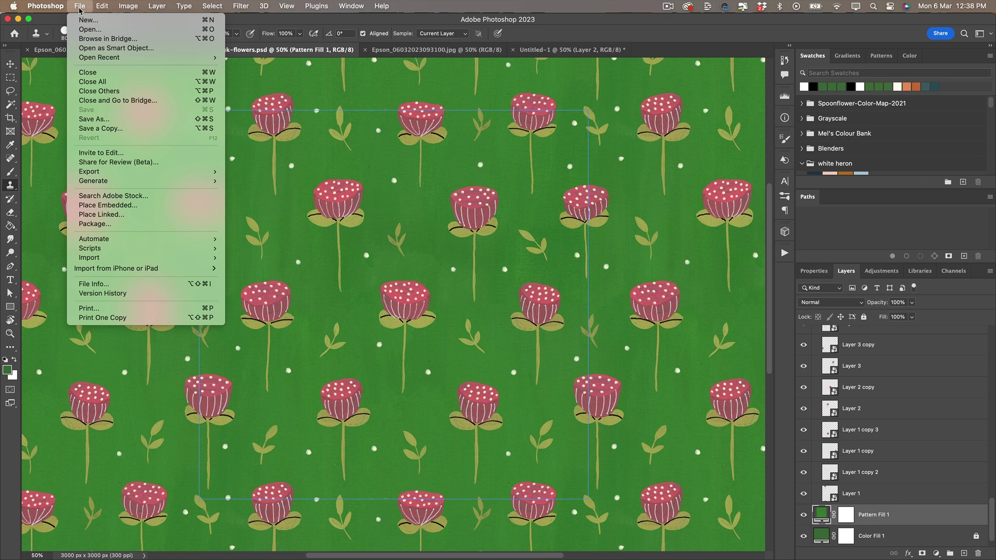
mouse_move(120, 174)
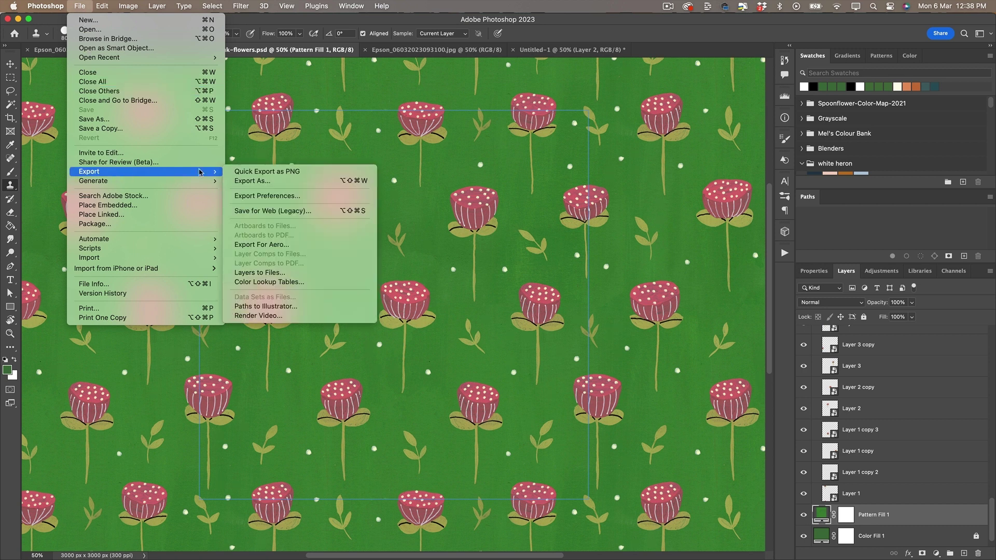
click(267, 181)
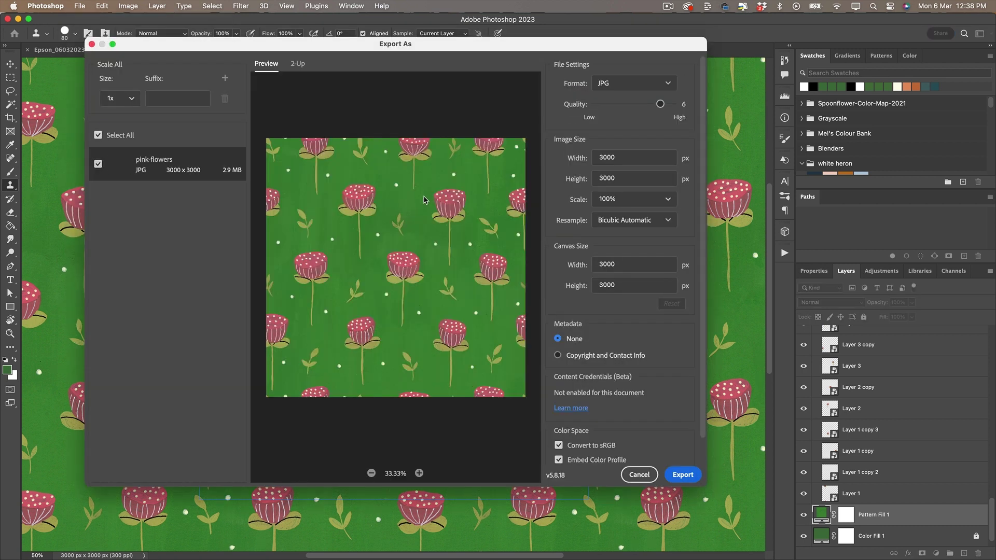
drag(660, 104, 672, 103)
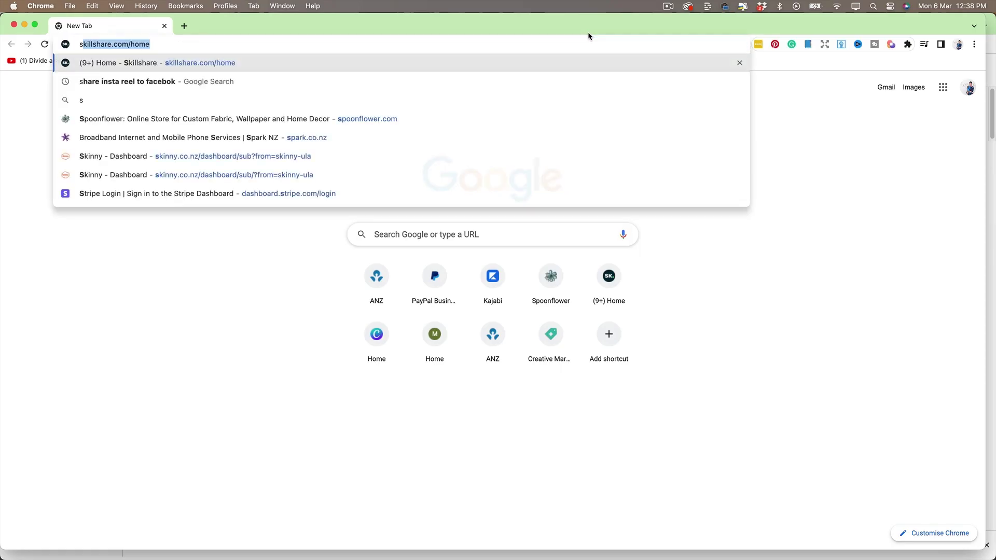
- Open spoonflower.com in Chrome and examine the pink-flowers-rpt design in the fabric, cushion, curtain and bedding previews
text(spoonflower.com)
key(Return)
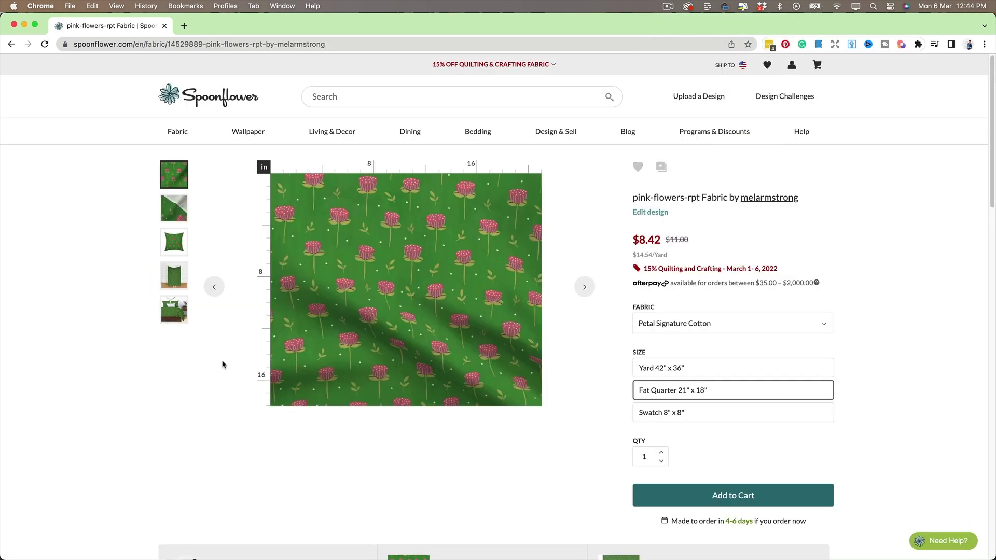
click(175, 213)
click(173, 244)
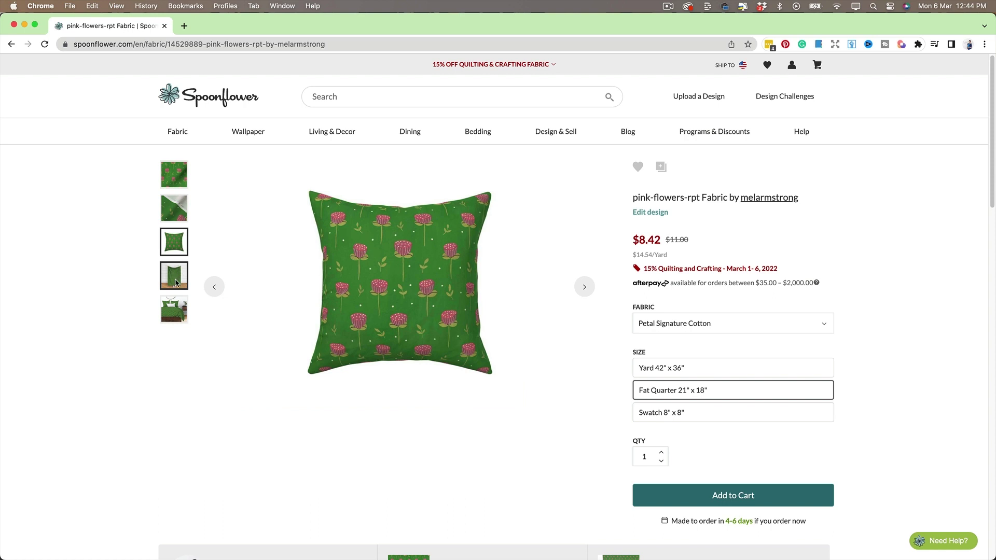
click(175, 283)
click(177, 315)
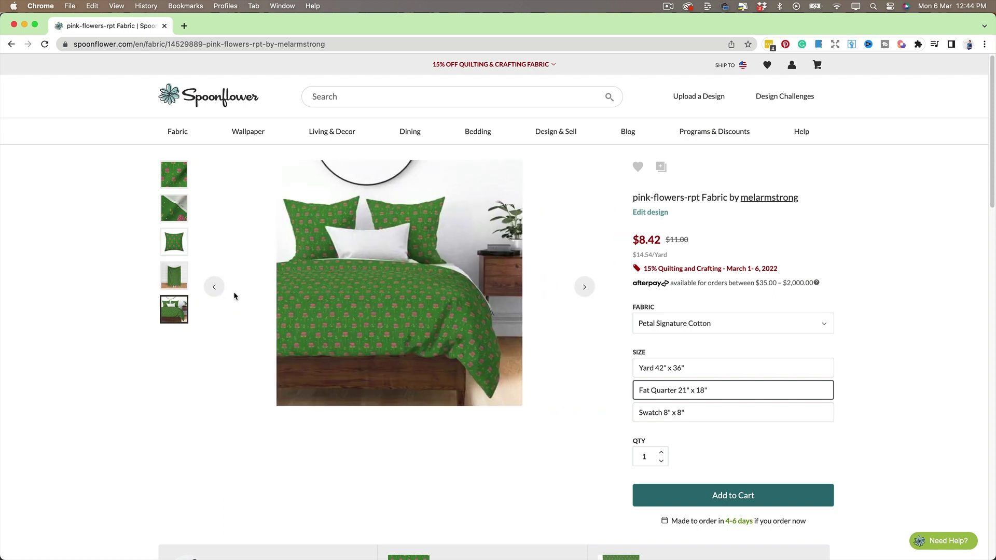
scroll(234, 295, down, 5)
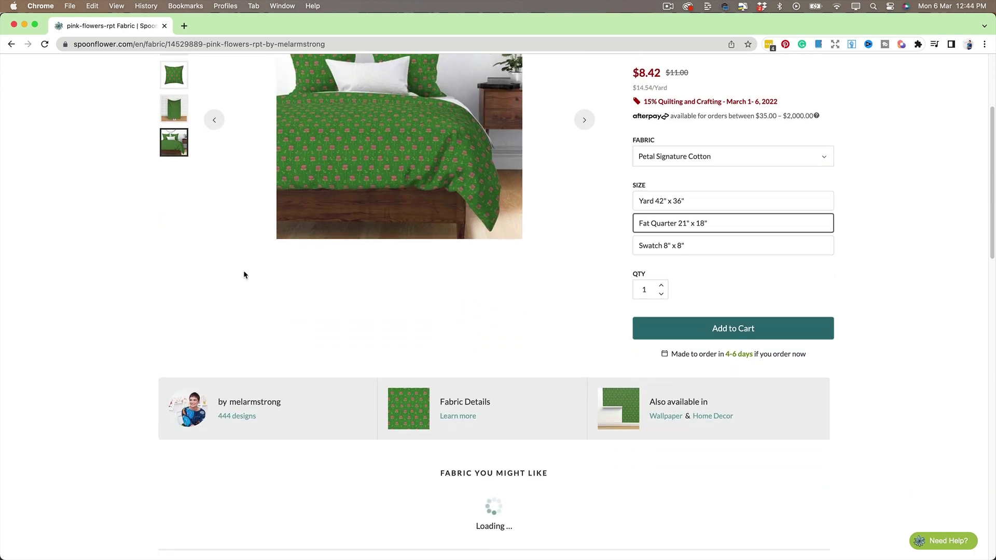
scroll(245, 276, up, 5)
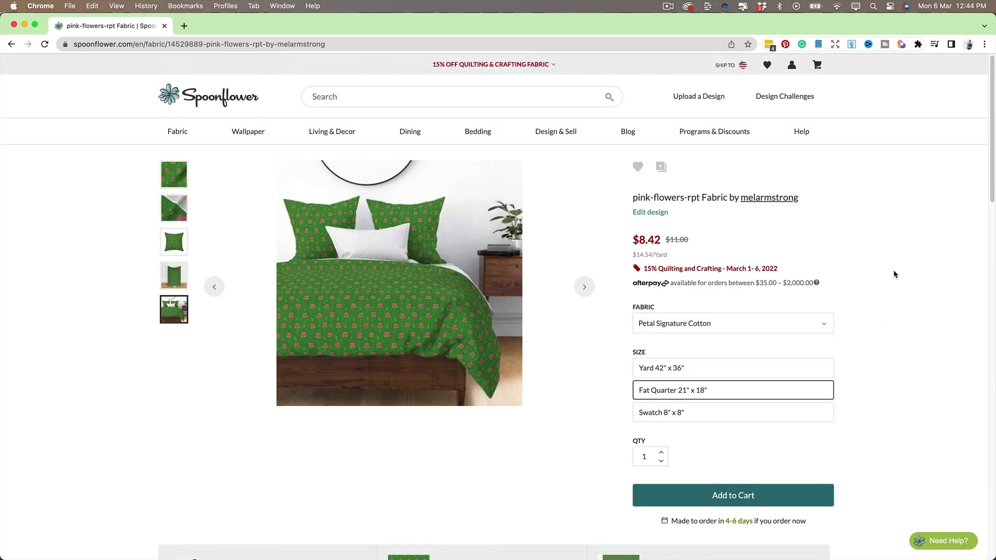